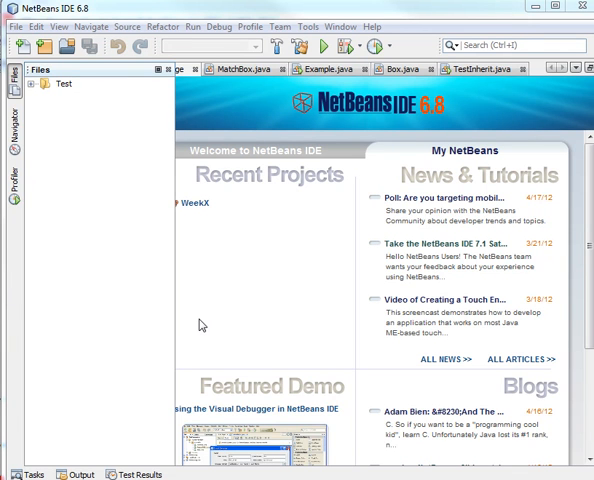
# - Bring up the File menu to reach the New Project command
pyautogui.click(16, 27)
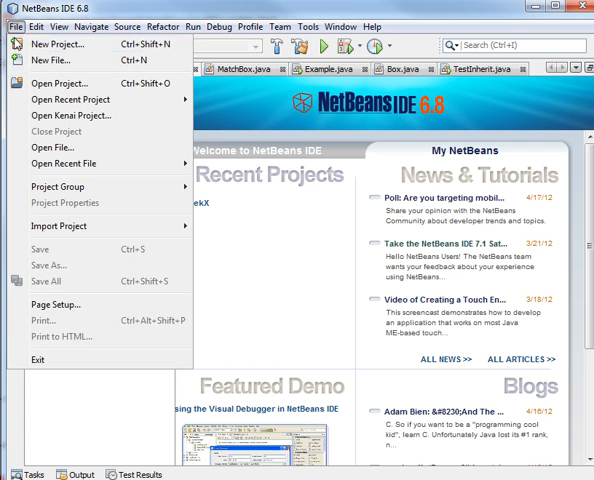
# - Create a new Java Application project named Test_1 with a main class
pyautogui.click(56, 44)
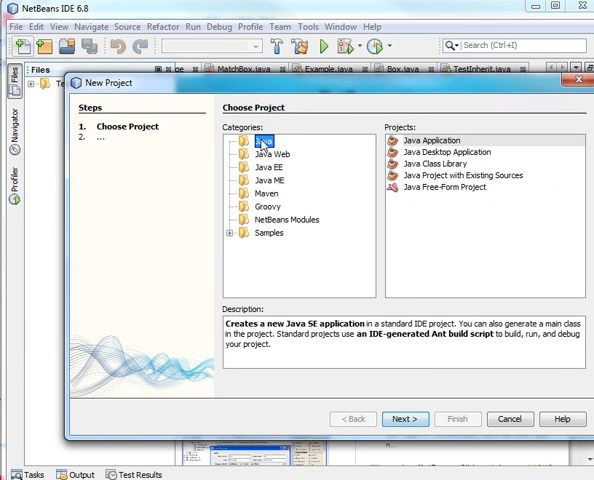
pyautogui.click(425, 142)
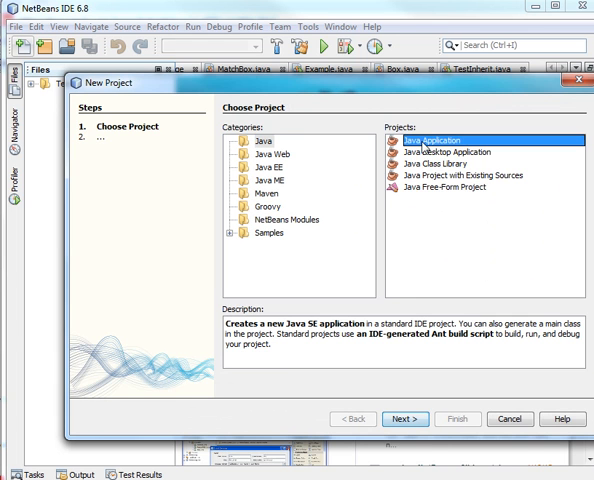
pyautogui.click(404, 419)
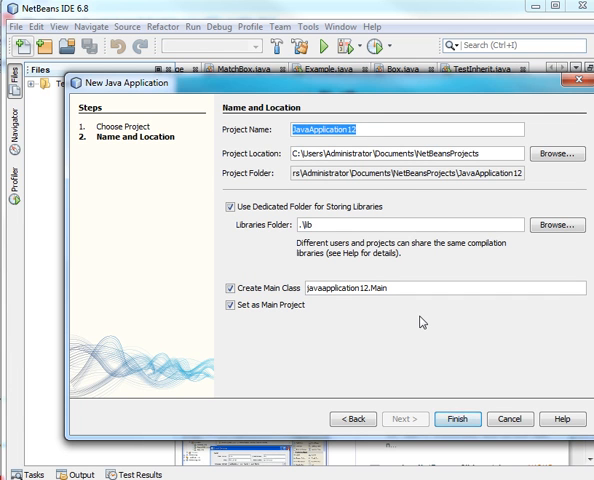
pyautogui.write('Tex')
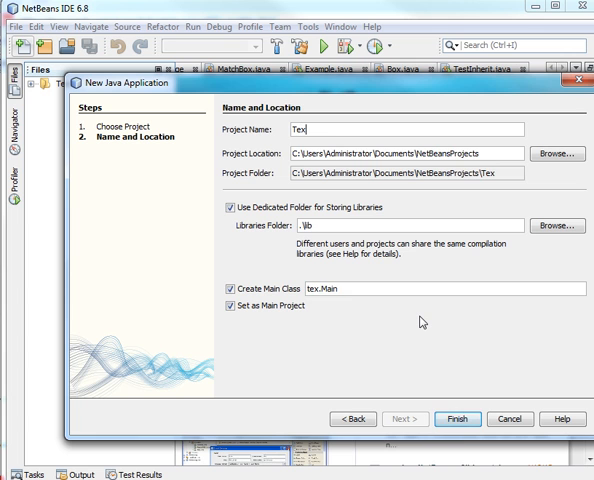
pyautogui.press('BackSpace')
pyautogui.write('st')
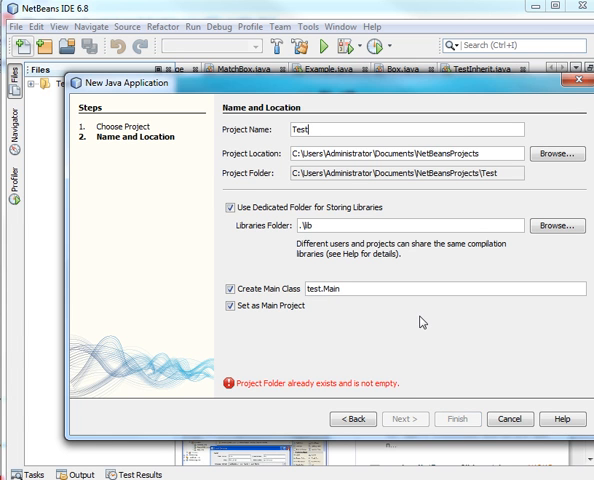
pyautogui.write('_')
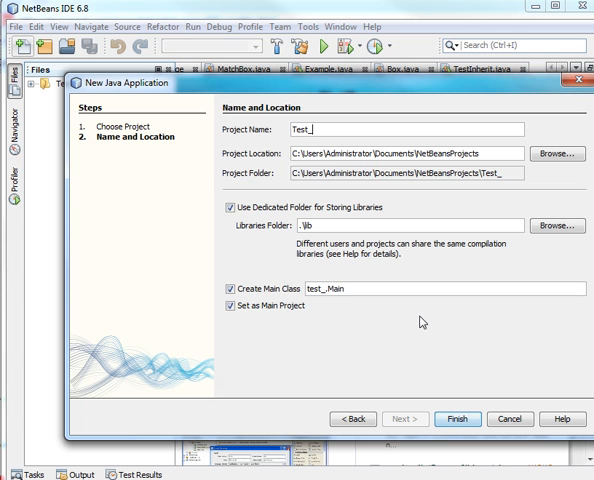
pyautogui.write('1')
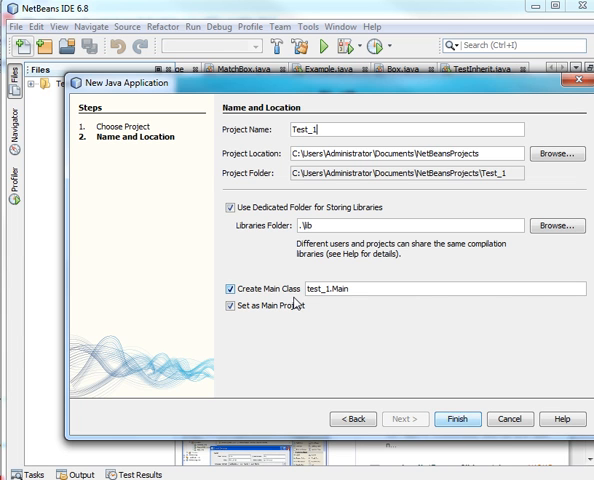
pyautogui.click(457, 419)
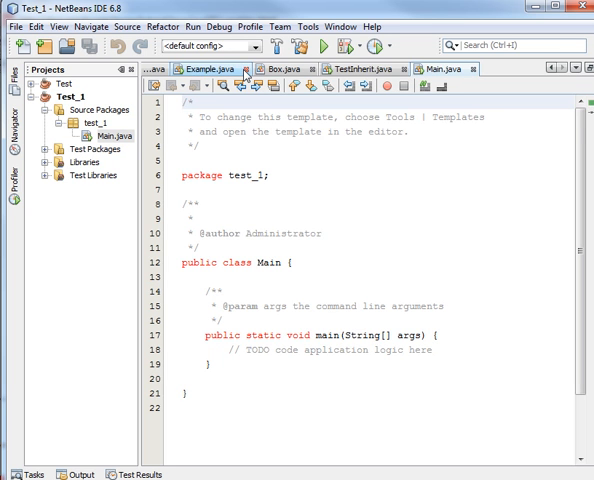
# - Close Example.java, MatchBox.java, Start Page, Box.java and TestInherit.java, leaving only Main.java
pyautogui.click(246, 69)
pyautogui.click(248, 70)
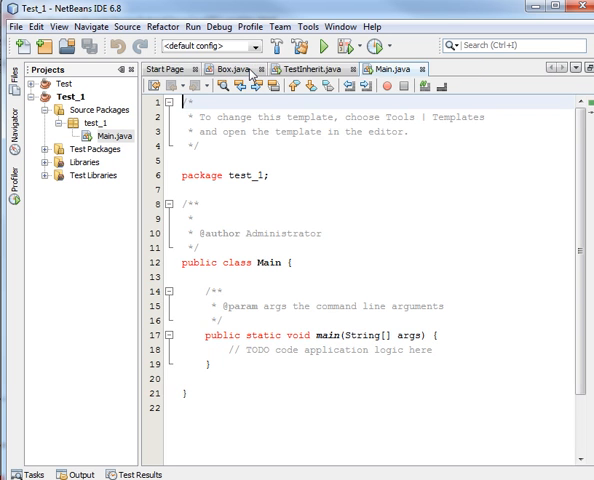
pyautogui.click(198, 69)
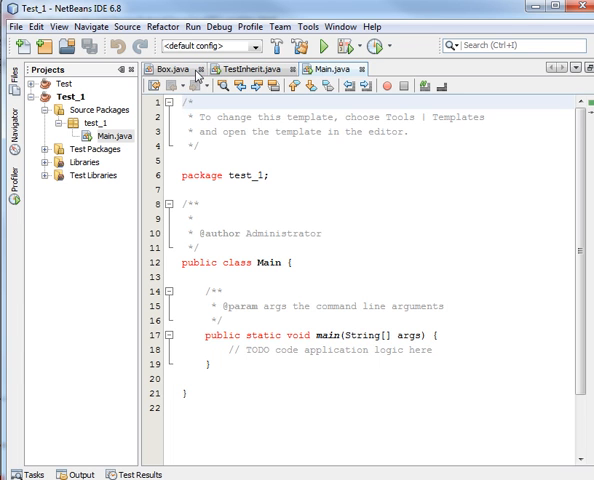
pyautogui.click(200, 70)
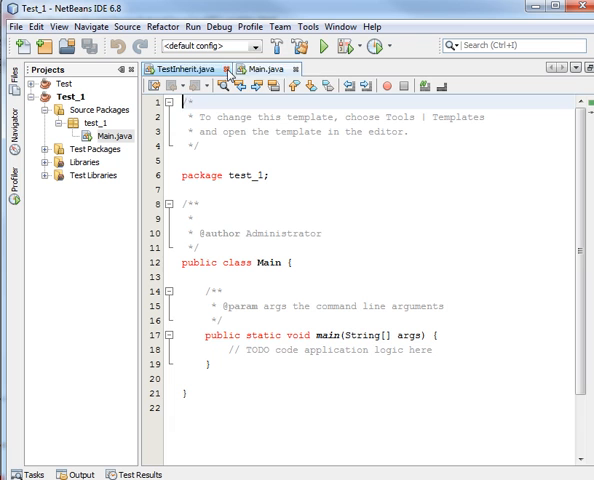
pyautogui.click(226, 69)
pyautogui.click(364, 190)
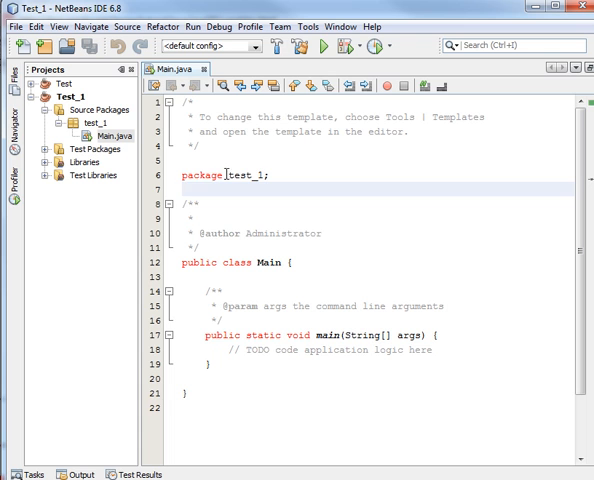
# - Rename the Main class and its file to Example1 via Refactor > Rename
pyautogui.moveTo(229, 175); pyautogui.dragTo(265, 175)
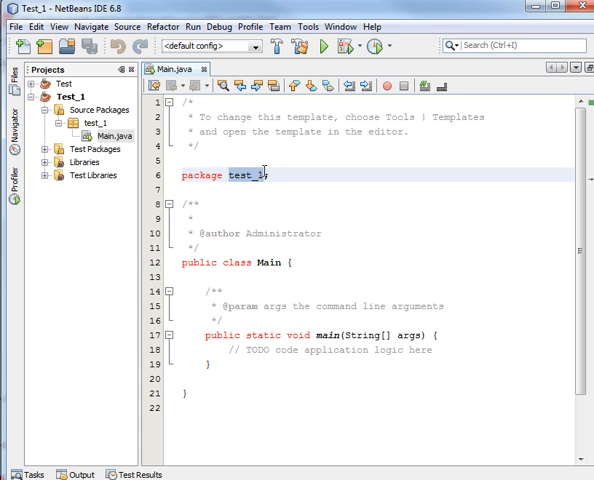
pyautogui.doubleClick(268, 263)
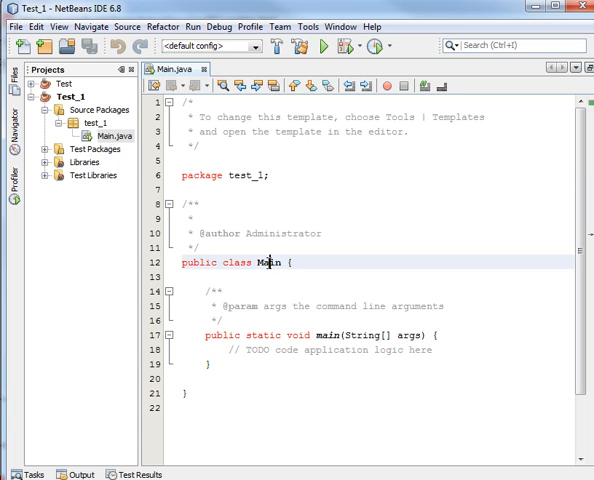
pyautogui.rightClick(268, 263)
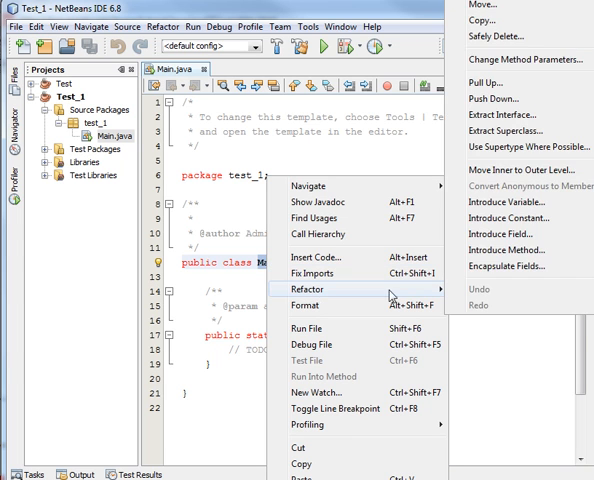
pyautogui.moveTo(308, 289)
pyautogui.hotkey('ctrl', 'r')
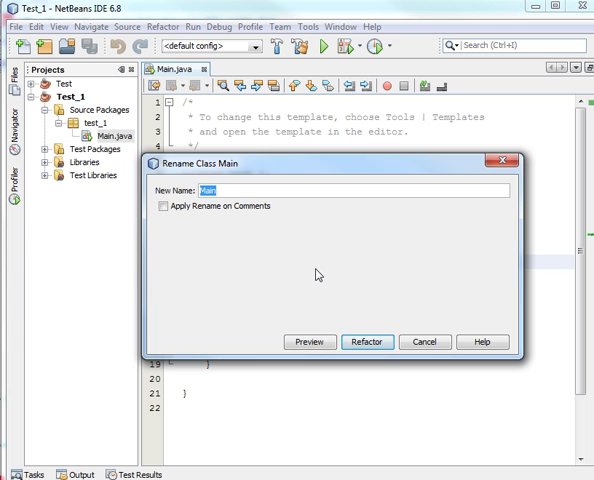
pyautogui.write('Example')
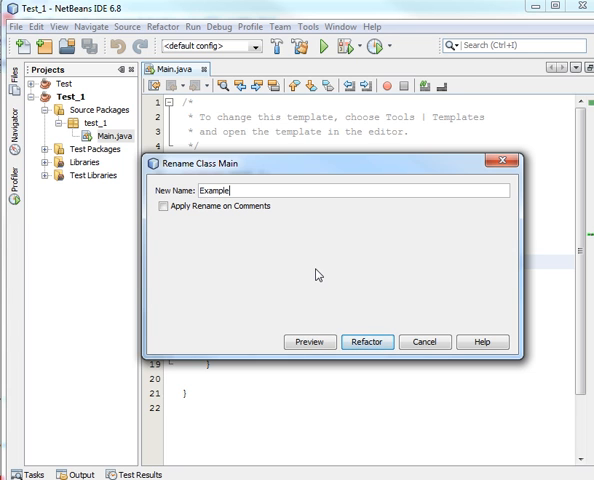
pyautogui.write('1')
pyautogui.click(365, 342)
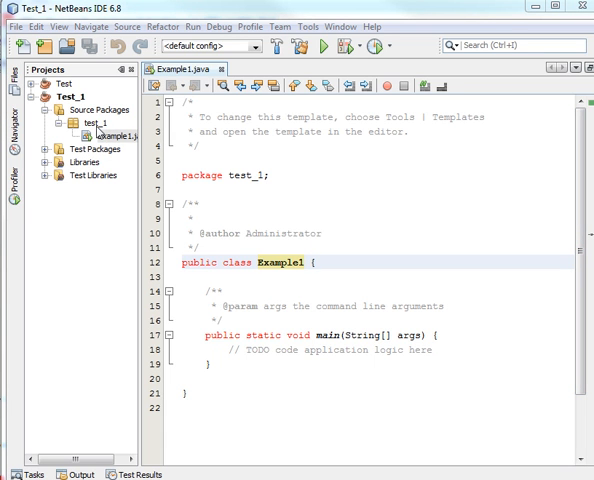
pyautogui.click(106, 138)
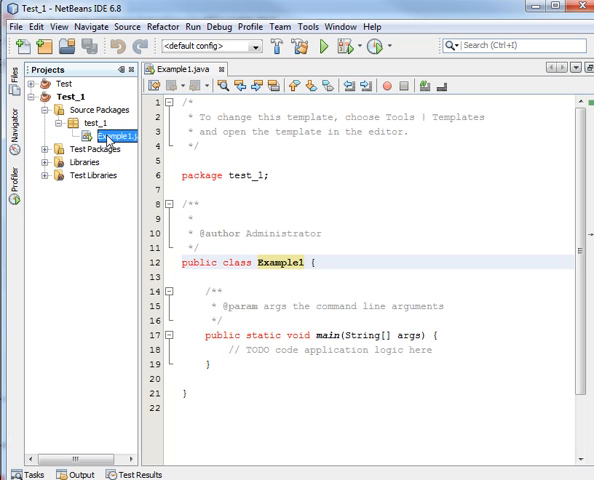
pyautogui.moveTo(76, 459); pyautogui.dragTo(86, 459)
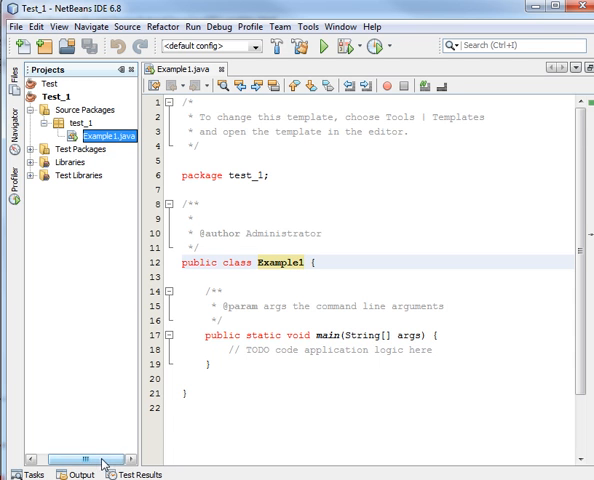
pyautogui.moveTo(133, 460); pyautogui.dragTo(100, 460)
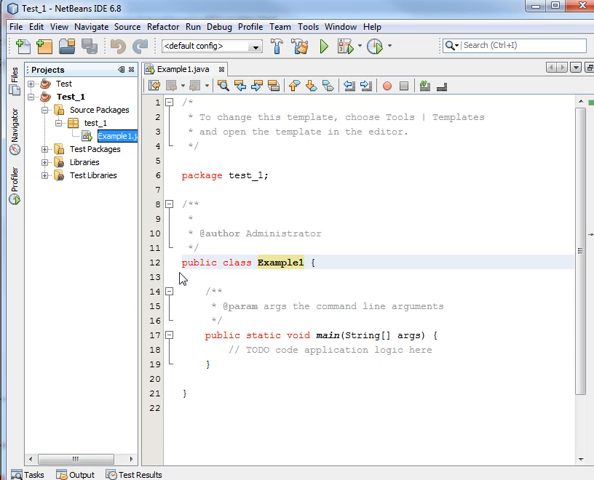
pyautogui.moveTo(183, 262); pyautogui.dragTo(354, 268)
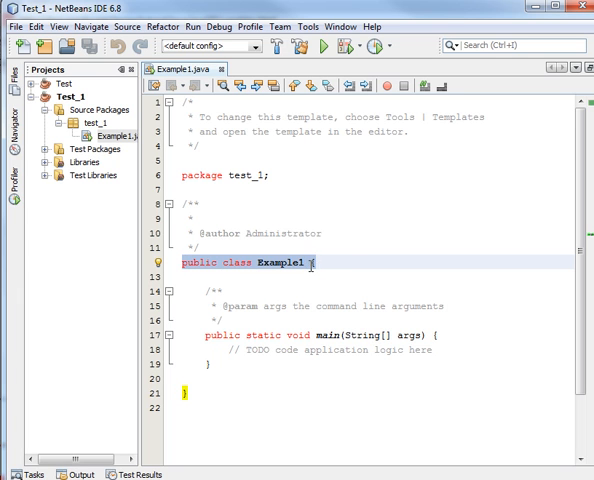
pyautogui.click(312, 262)
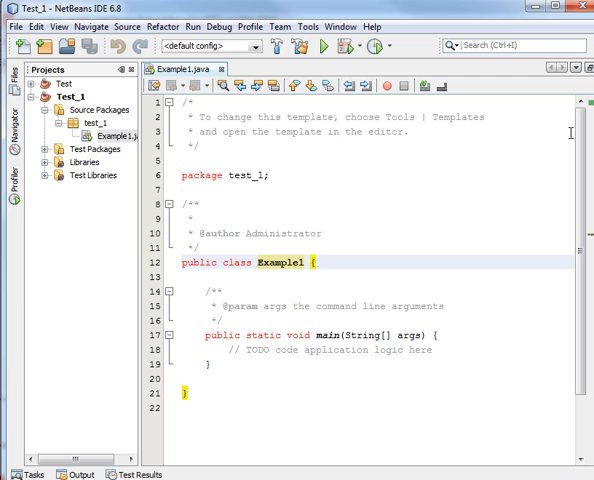
# - Put the class's opening brace on its own line and delete the javadoc comment above the class
pyautogui.press('Return')
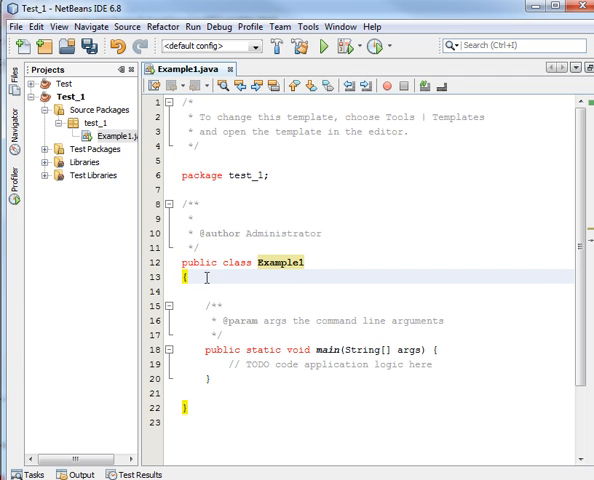
pyautogui.moveTo(184, 277); pyautogui.dragTo(222, 408)
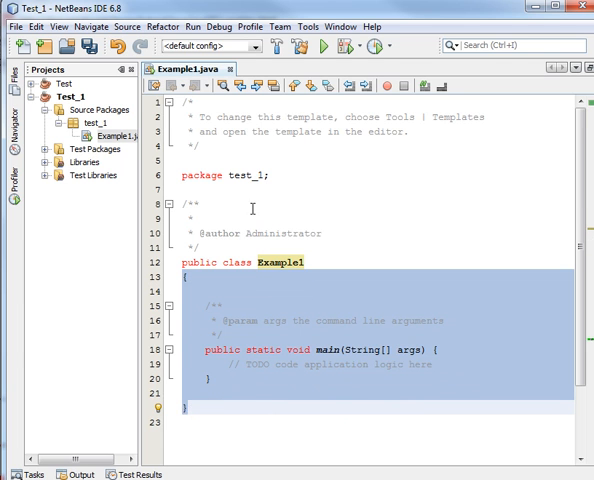
pyautogui.click(325, 233)
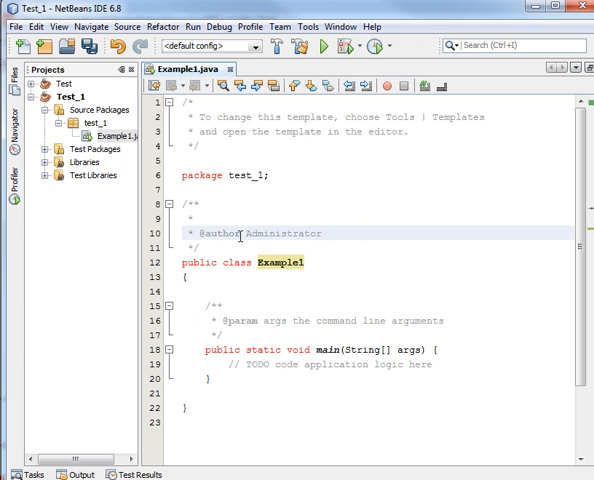
pyautogui.moveTo(205, 247)
pyautogui.mouseDown()
pyautogui.moveTo(171, 200)
pyautogui.moveTo(170, 189)
pyautogui.mouseUp()
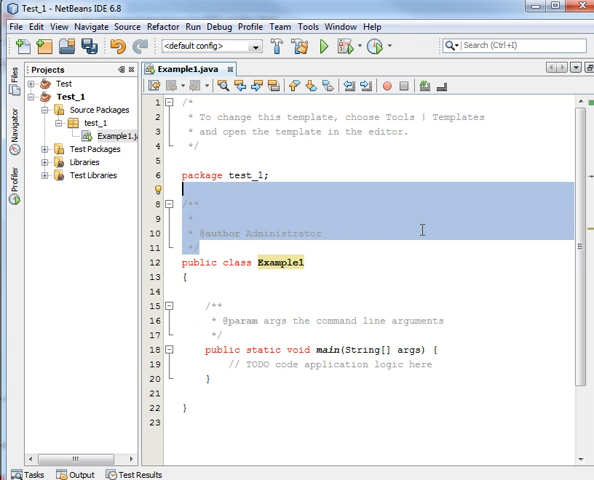
pyautogui.press('Delete')
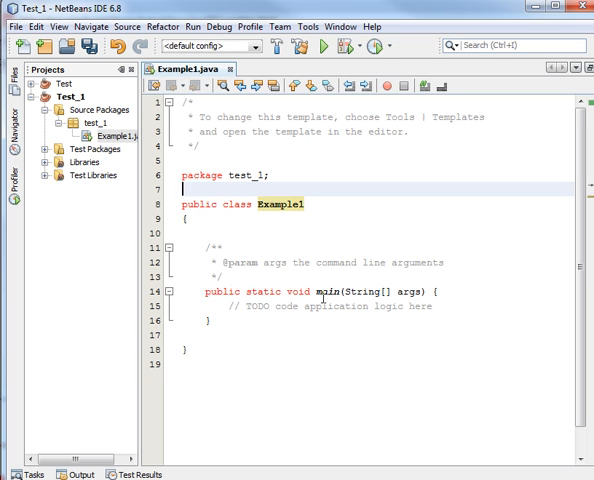
# - Put main's opening brace on its own line and delete the javadoc comment above main
pyautogui.click(434, 291)
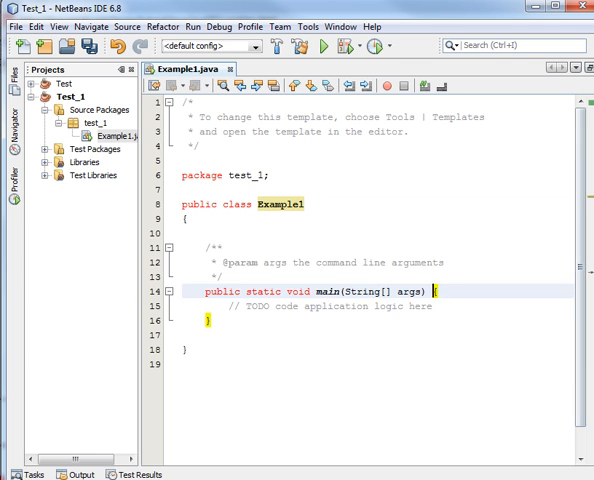
pyautogui.press('Return')
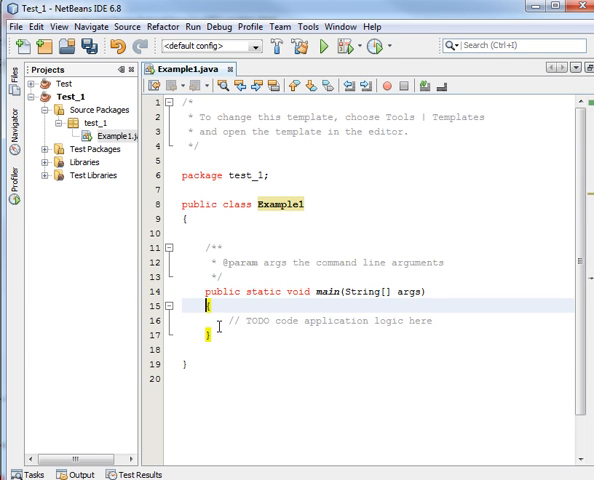
pyautogui.click(225, 320)
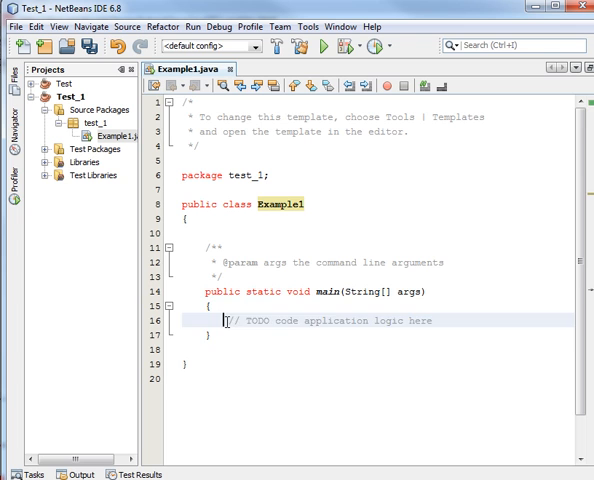
pyautogui.moveTo(225, 320)
pyautogui.mouseDown()
pyautogui.moveTo(466, 329)
pyautogui.moveTo(452, 321)
pyautogui.mouseUp()
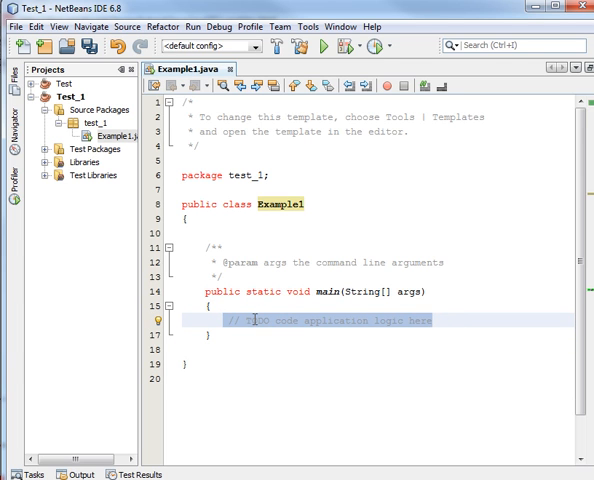
pyautogui.moveTo(228, 277); pyautogui.dragTo(160, 256)
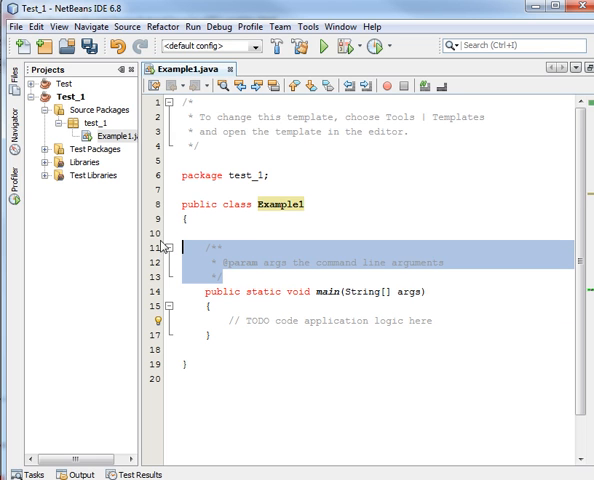
pyautogui.moveTo(160, 256); pyautogui.dragTo(161, 241)
pyautogui.press('Delete')
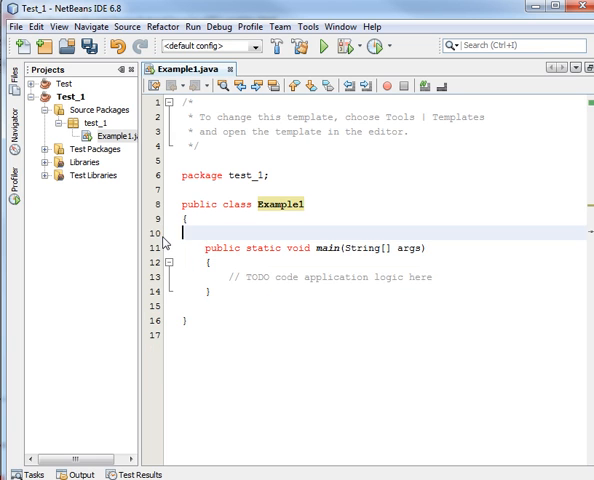
pyautogui.press('Delete')
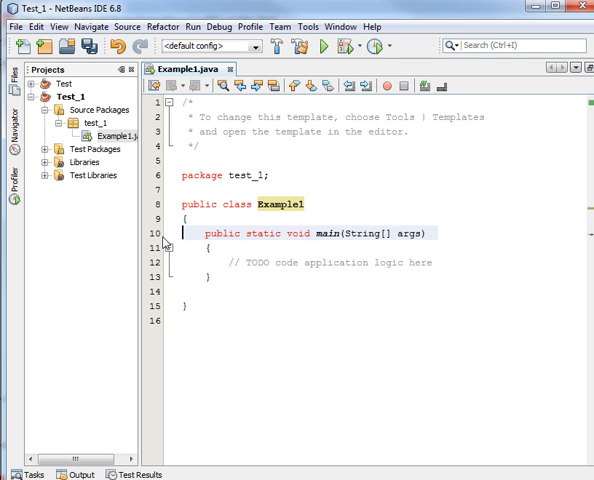
pyautogui.press('Return')
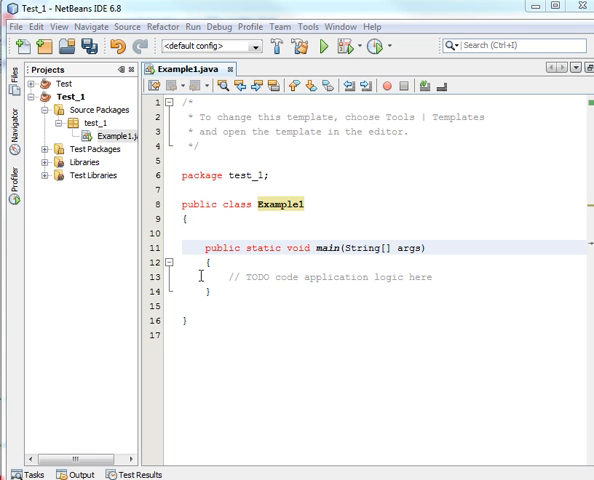
# - Replace the TODO comment in main with System.out.println("Hi World"); using code completion
pyautogui.moveTo(222, 278)
pyautogui.mouseDown()
pyautogui.moveTo(403, 286)
pyautogui.moveTo(432, 277)
pyautogui.mouseUp()
pyautogui.write('S')
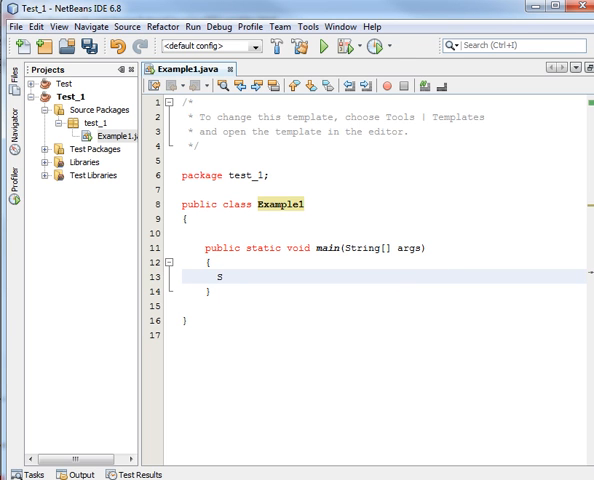
pyautogui.hotkey('ctrl', 'space')
pyautogui.write('s')
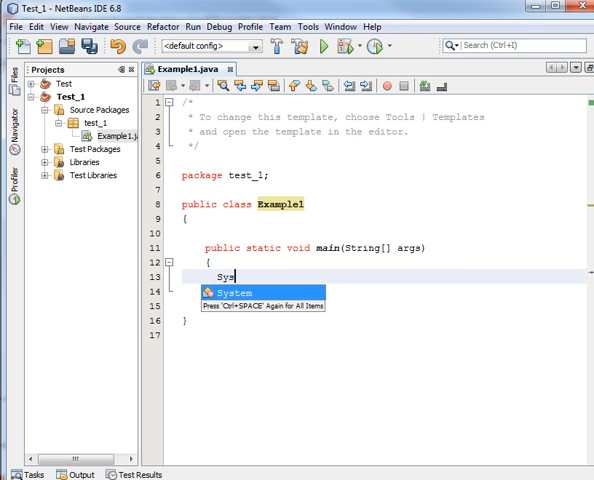
pyautogui.write('te')
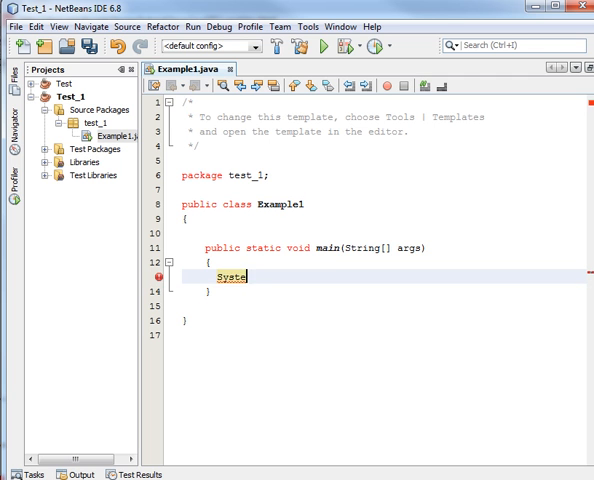
pyautogui.write('m')
pyautogui.hotkey('ctrl', 'space')
pyautogui.write('.')
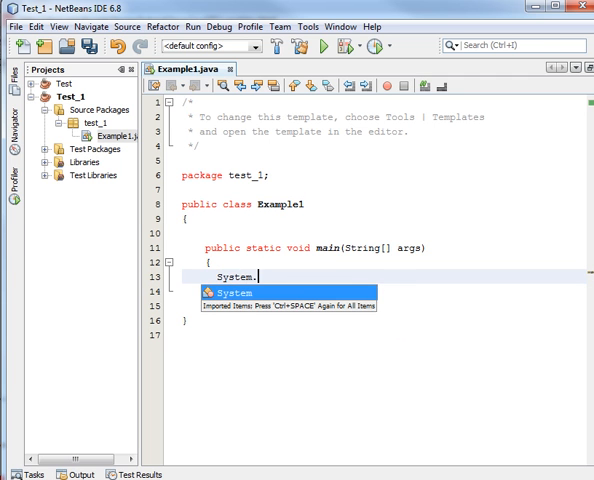
pyautogui.write('out.p')
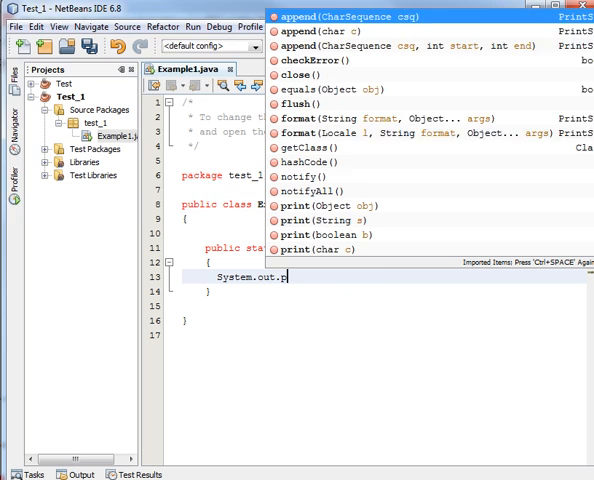
pyautogui.write('rint')
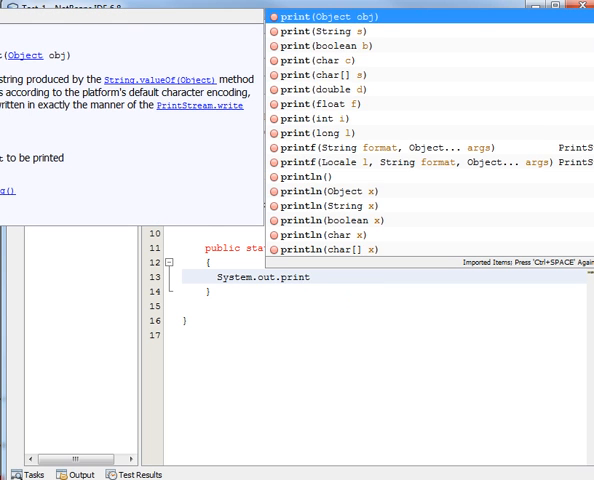
pyautogui.write('ln')
pyautogui.press('Return')
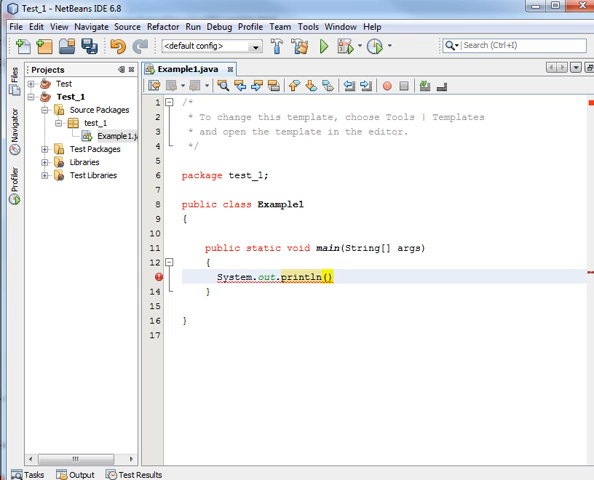
pyautogui.write('"')
pyautogui.write('Hi Wo')
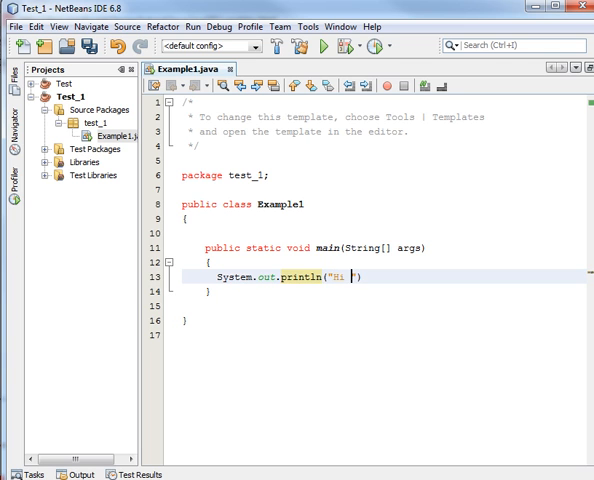
pyautogui.write('rld')
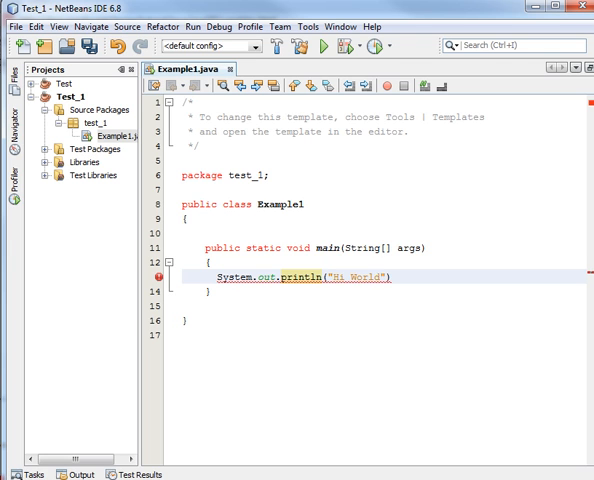
pyautogui.press('Right')
pyautogui.write(';')
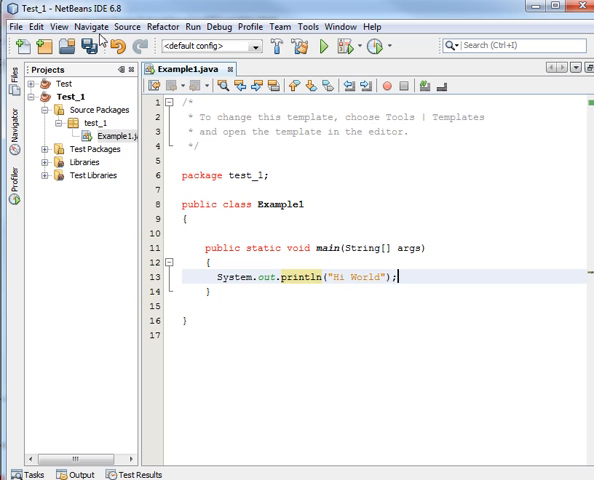
# - Run Example1, confirm the output shows Hi World, and close the Output panel
pyautogui.rightClick(291, 216)
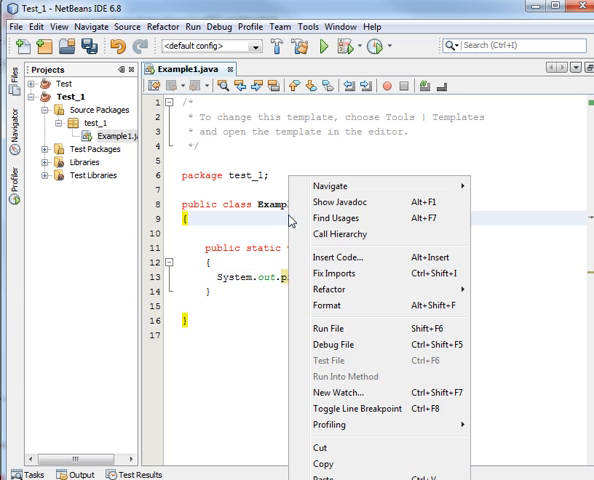
pyautogui.click(327, 328)
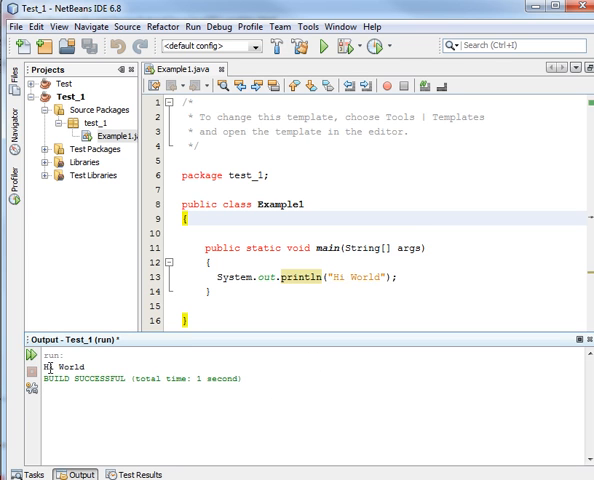
pyautogui.moveTo(44, 367); pyautogui.dragTo(86, 367)
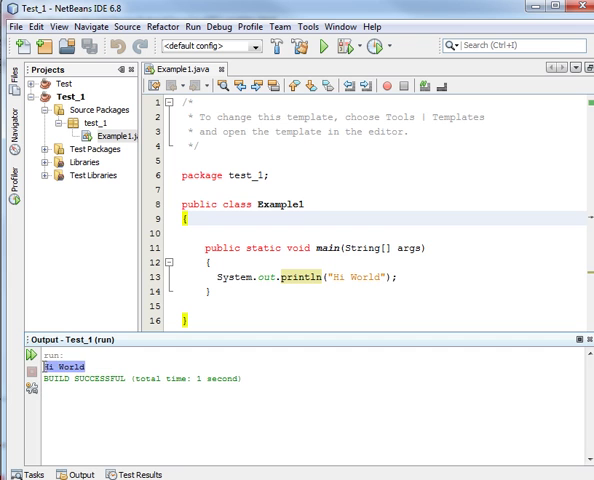
pyautogui.doubleClick(325, 277)
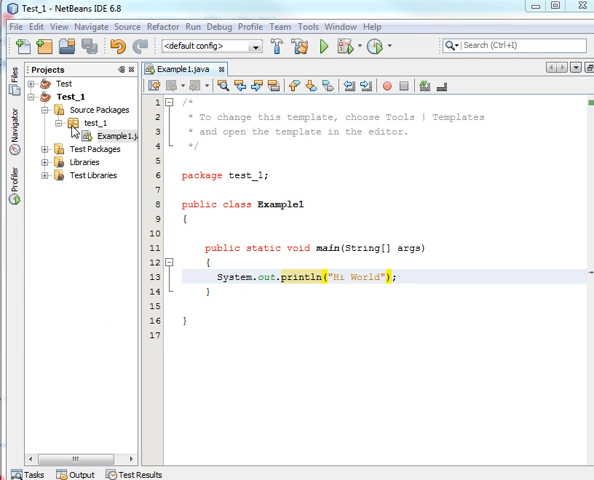
# - Add a new Java class TestClass1 to the test_1 package
pyautogui.rightClick(75, 124)
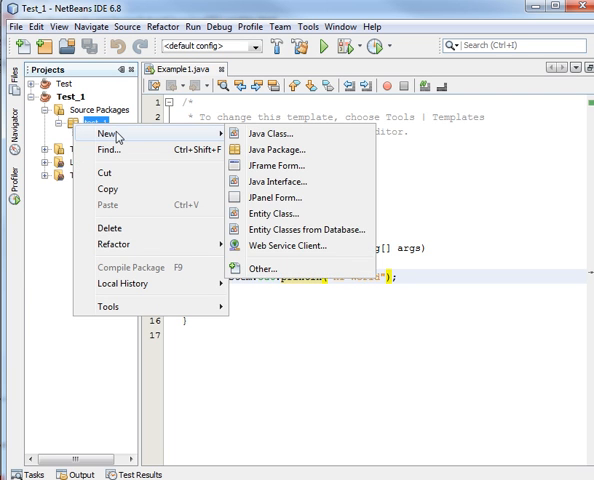
pyautogui.moveTo(106, 133)
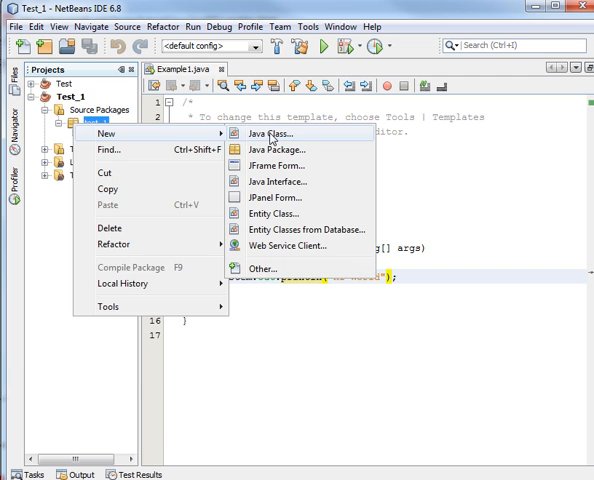
pyautogui.click(272, 136)
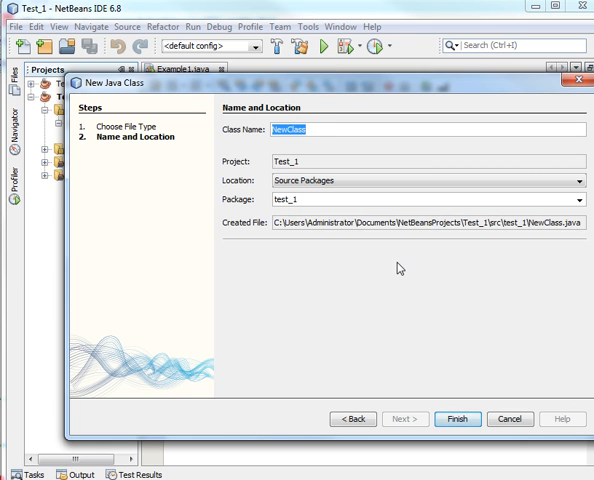
pyautogui.write('Tes')
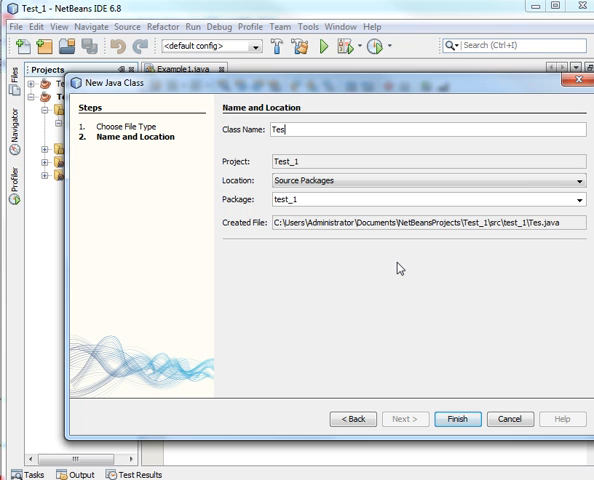
pyautogui.write('tCla')
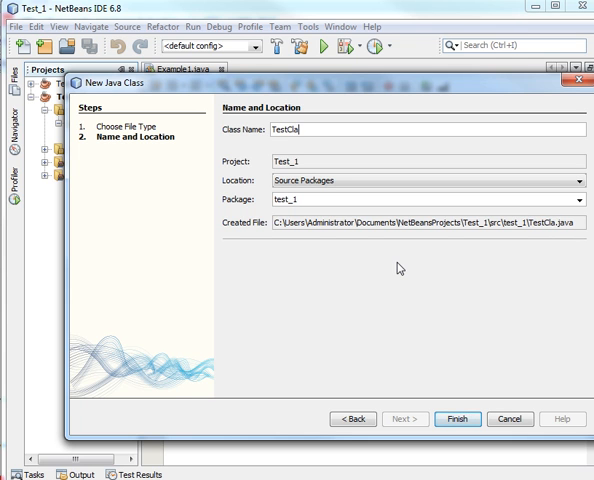
pyautogui.write('ss1')
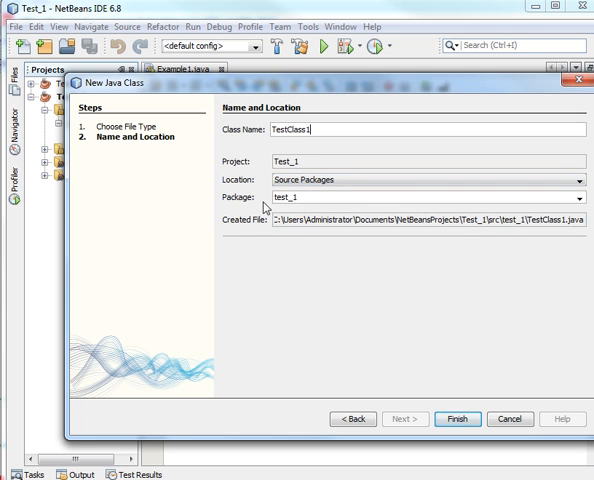
pyautogui.click(456, 421)
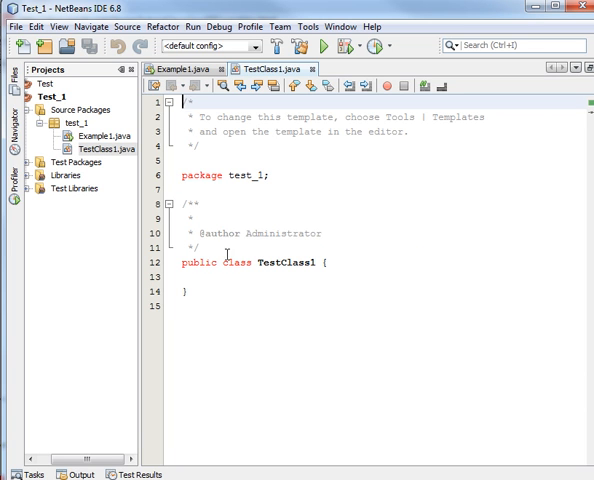
# - Paste the Student fields (name, test1–test3) and getAverage method into TestClass1's body
pyautogui.click(323, 262)
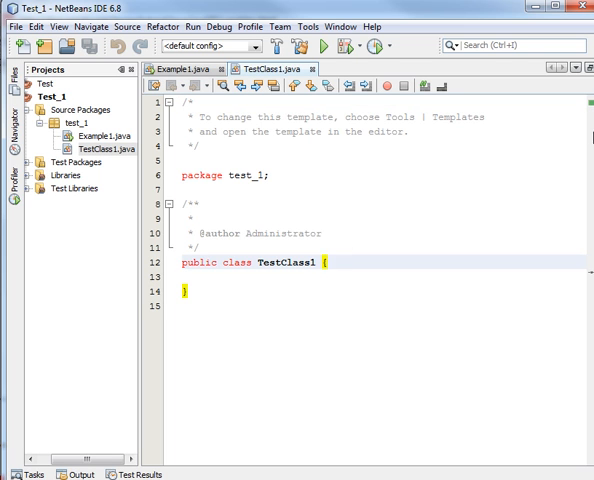
pyautogui.press('Return')
pyautogui.press('Return')
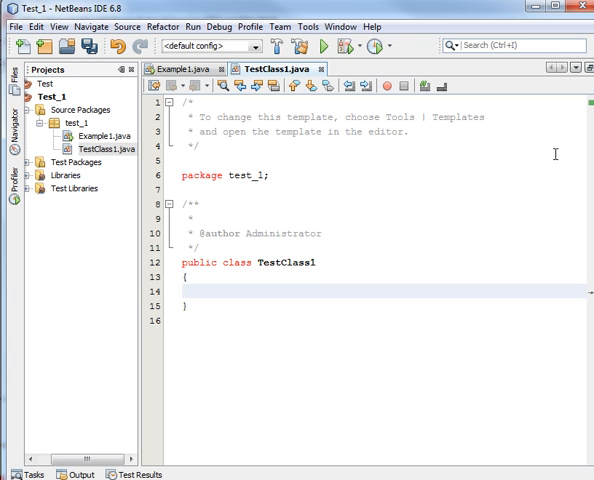
pyautogui.write("public class Student {     public String name;  // Student's name.    public double test1, test2, test3;   // Grades on three tests.     public double getAverage() {  // compute average test grade       return (test1 + test2 + test3) / 3;    }  }  // end of class Student")
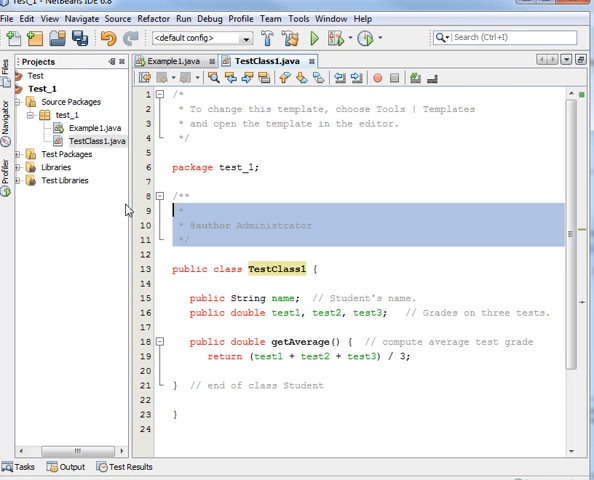
# - Delete the author comment, template header comment and end-of-class comment from TestClass1
pyautogui.hotkey('shift', 'Up')
pyautogui.press('Delete')
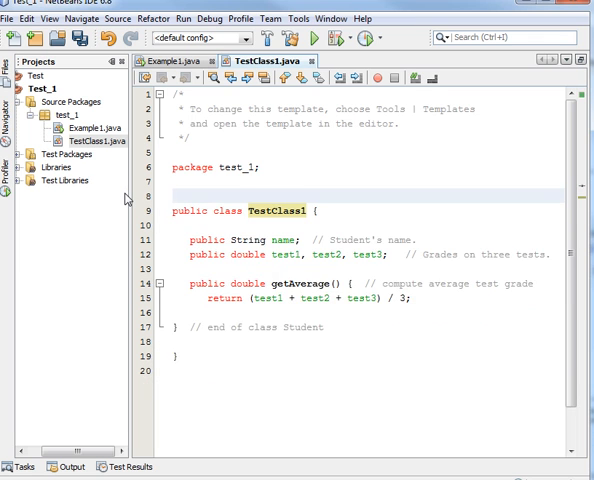
pyautogui.press('BackSpace')
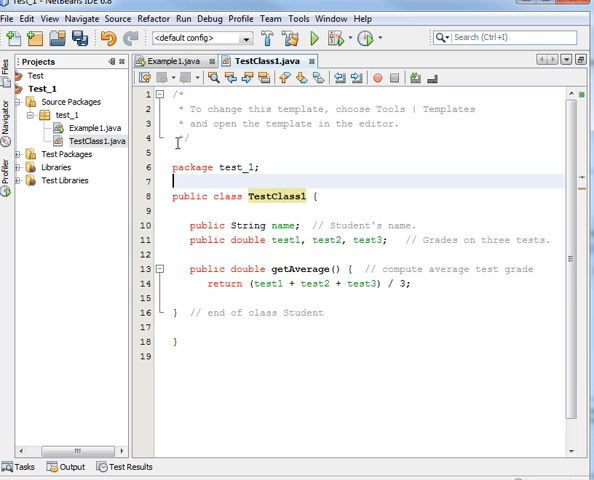
pyautogui.moveTo(188, 137); pyautogui.dragTo(150, 94)
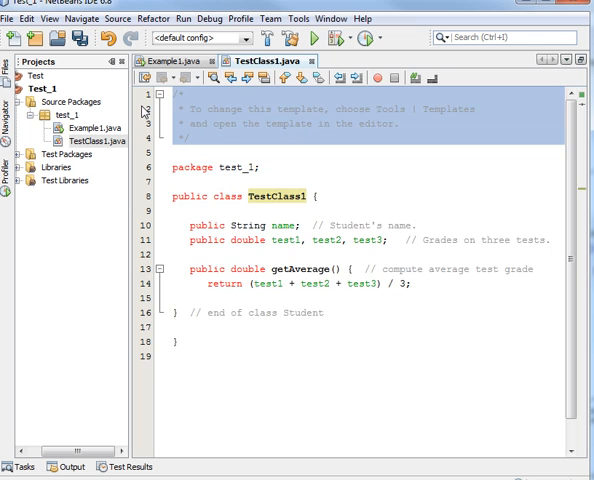
pyautogui.press('Delete')
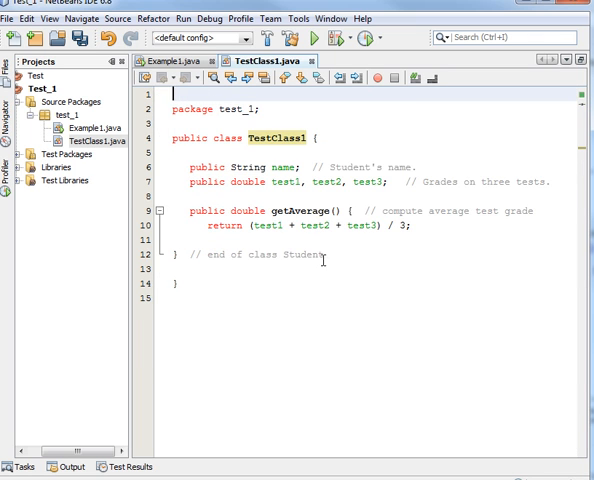
pyautogui.moveTo(378, 262); pyautogui.dragTo(190, 253)
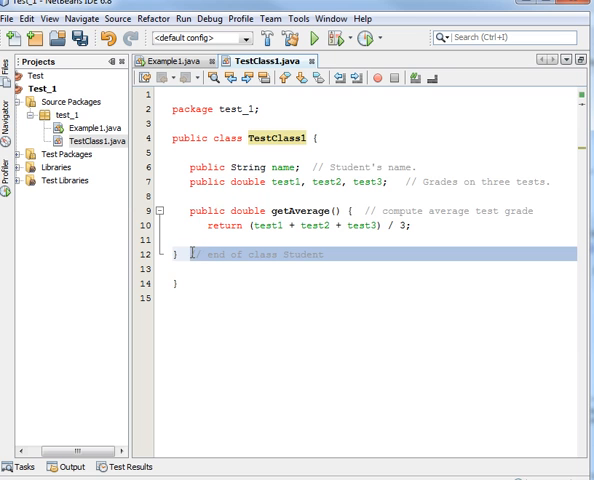
pyautogui.click(196, 274)
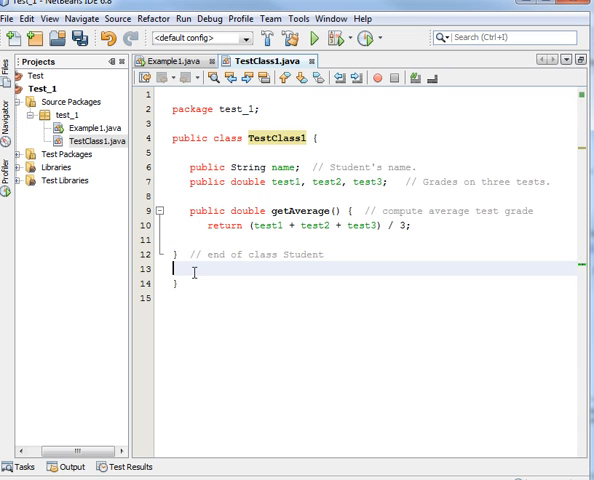
# - Move the class's opening brace onto its own line and remove the extra blank line
pyautogui.click(316, 138)
pyautogui.press('Return')
pyautogui.press('End')
pyautogui.press('Return')
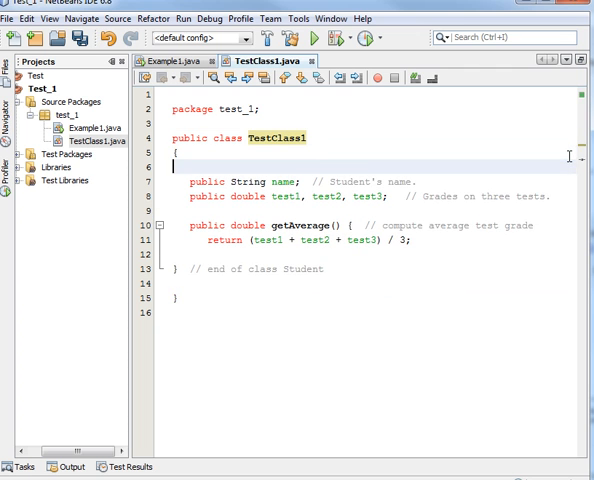
pyautogui.press('Delete')
pyautogui.press('Down')
pyautogui.press('Down')
pyautogui.press('Down')
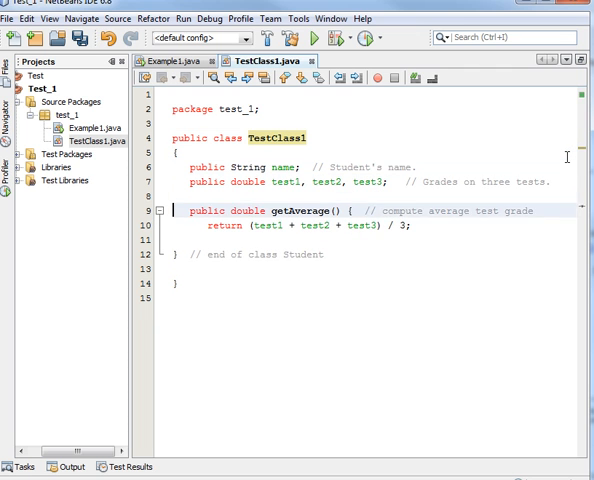
pyautogui.press('Down')
pyautogui.press('Down')
pyautogui.press('Down')
pyautogui.press('Down')
pyautogui.press('Up')
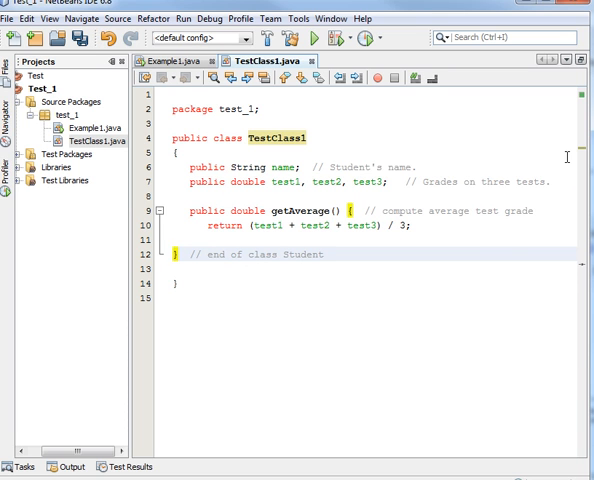
pyautogui.press('Up')
pyautogui.press('Up')
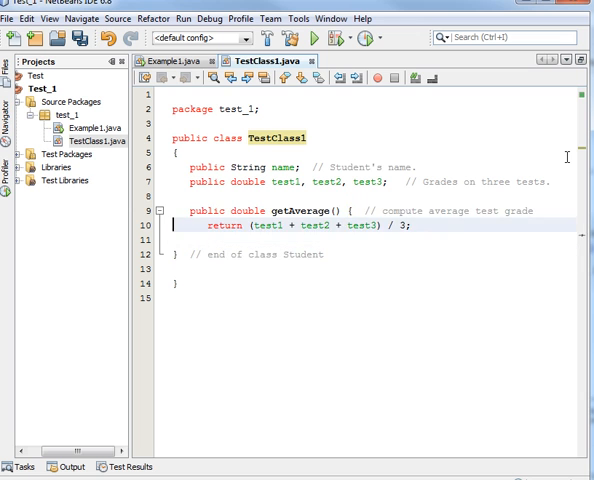
# - Move getAverage's opening brace onto its own line and tidy the blank lines after the return
pyautogui.press('Left')
pyautogui.hotkey('ctrl', 'Left')
pyautogui.hotkey('ctrl', 'Left')
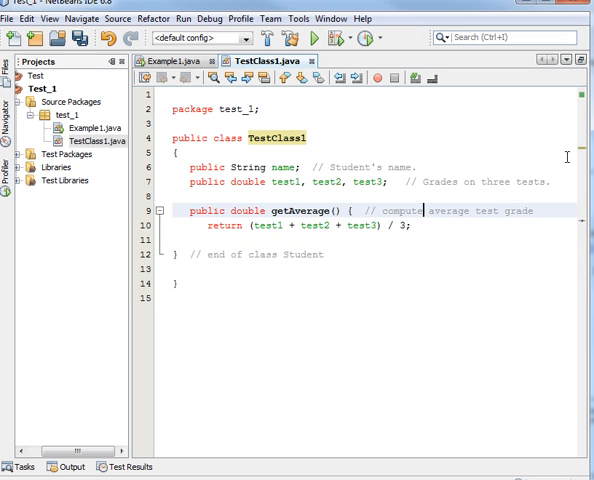
pyautogui.hotkey('ctrl', 'Left')
pyautogui.hotkey('ctrl', 'Left')
pyautogui.press('Left')
pyautogui.press('Left')
pyautogui.press('Return')
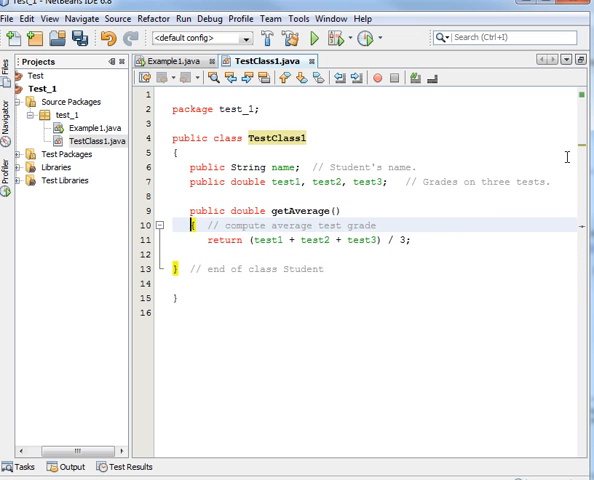
pyautogui.press('Down')
pyautogui.press('Down')
pyautogui.press('Delete')
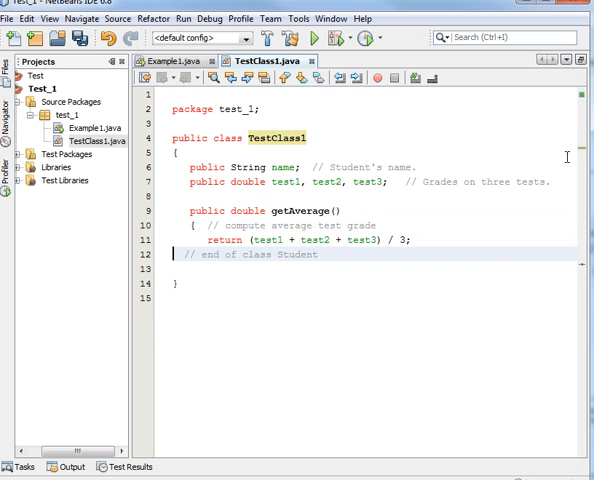
pyautogui.press('Delete')
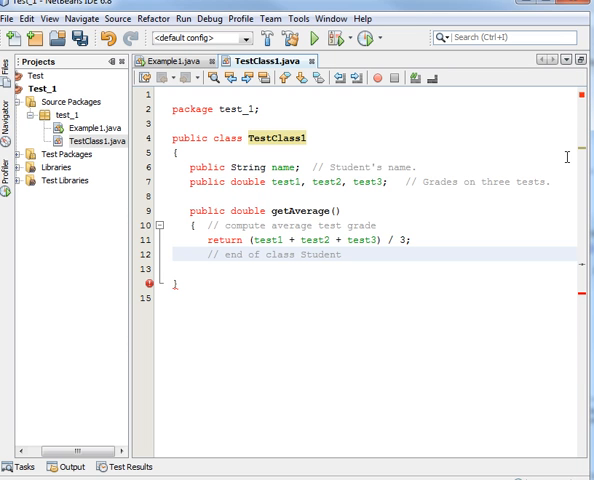
pyautogui.write('}')
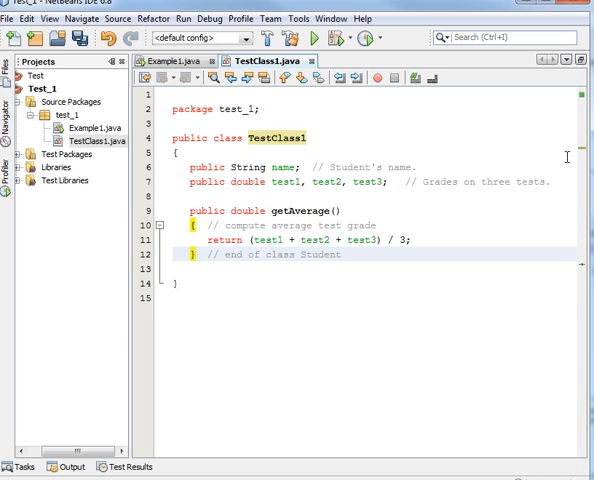
pyautogui.click(210, 278)
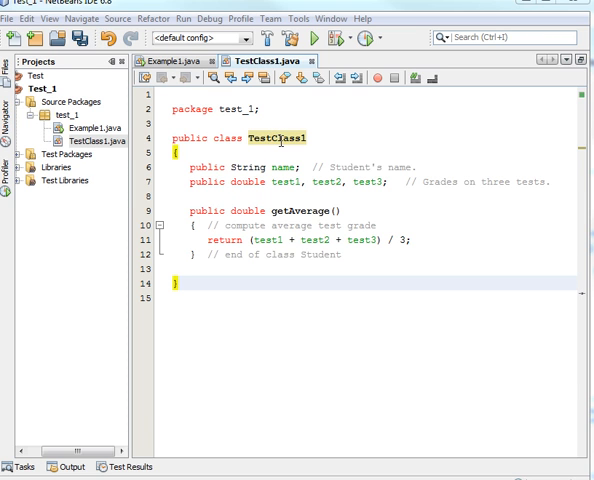
# - In Example1.java, review the TestClass1 creation line and add an empty line below the Hi World println
pyautogui.click(178, 62)
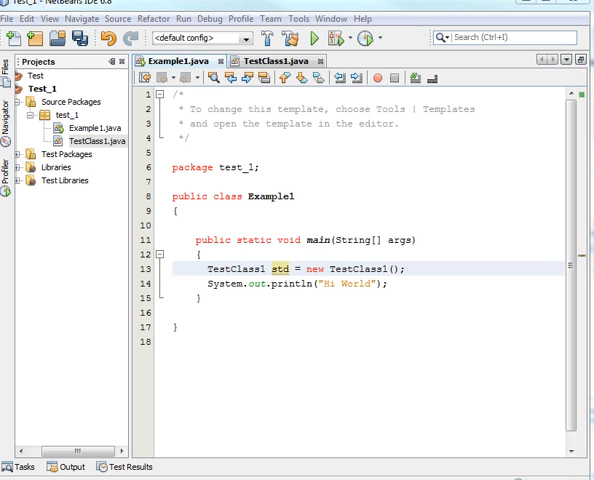
pyautogui.click(408, 269)
pyautogui.moveTo(408, 269); pyautogui.dragTo(208, 269)
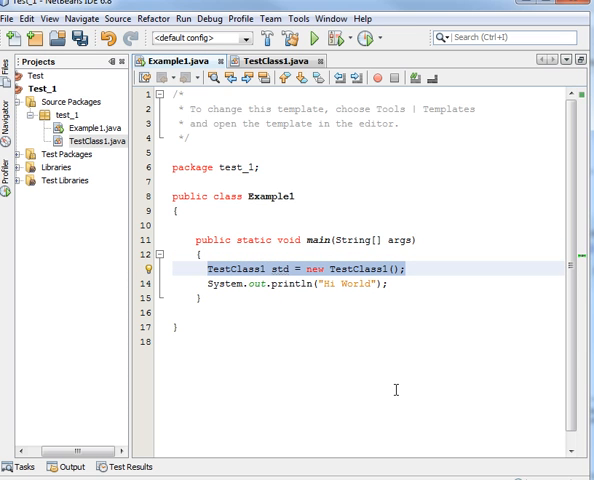
pyautogui.click(390, 284)
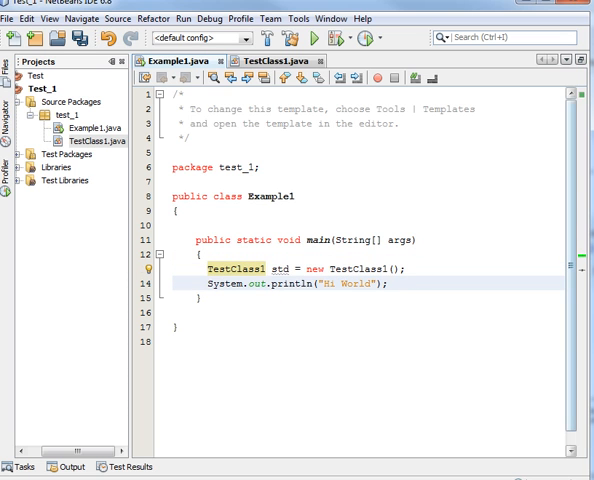
pyautogui.press('Return')
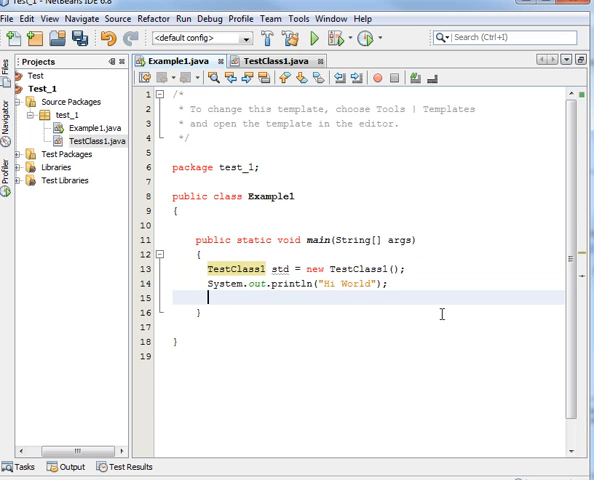
# - Duplicate the System.out.println("Hi World"); statement onto the new line 15
pyautogui.moveTo(208, 297); pyautogui.dragTo(388, 284)
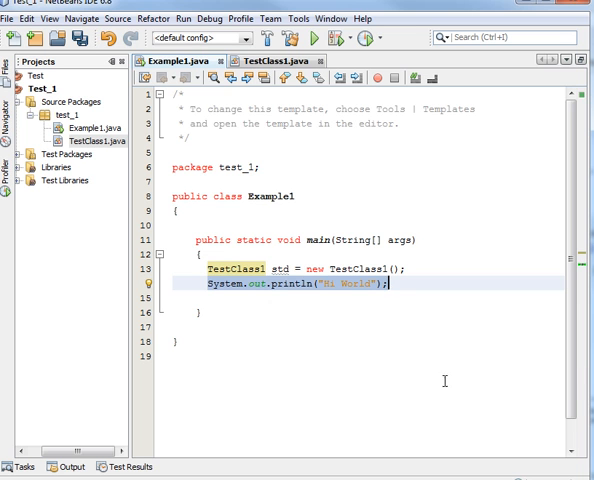
pyautogui.hotkey('ctrl', 'c')
pyautogui.press('Down')
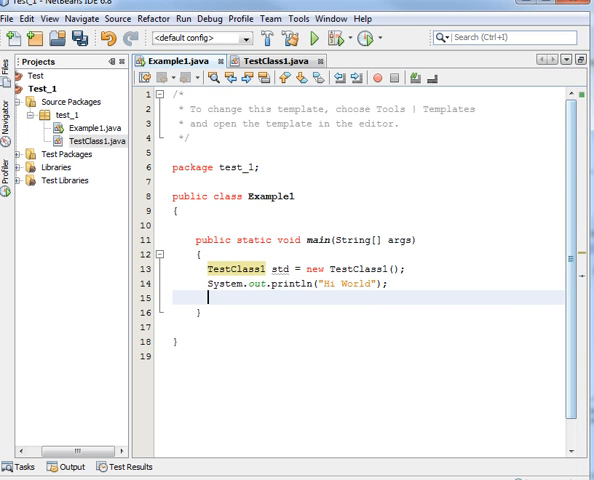
pyautogui.hotkey('ctrl', 'v')
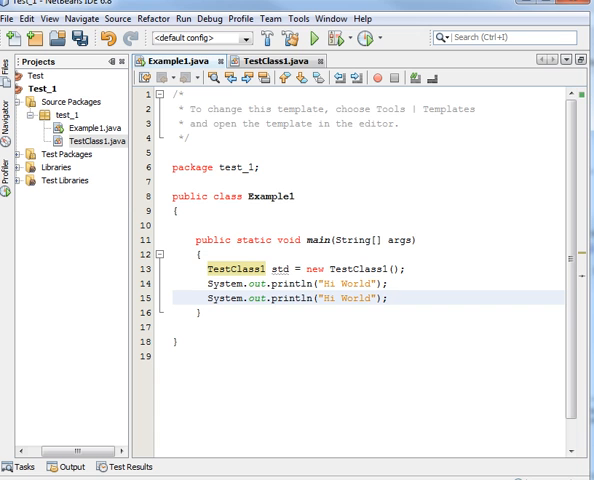
pyautogui.hotkey('ctrl', 'Tab')
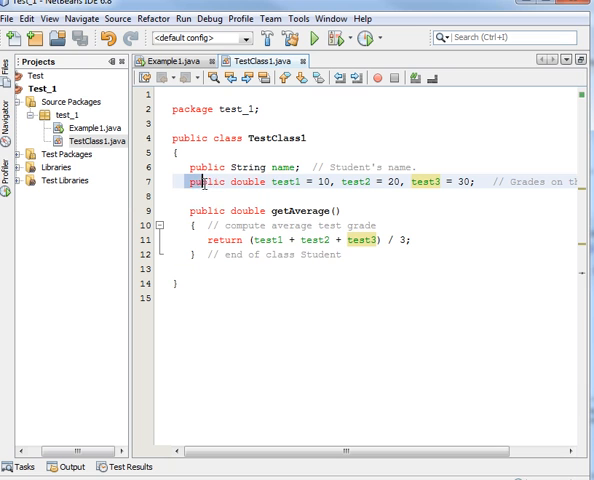
pyautogui.moveTo(203, 182); pyautogui.dragTo(221, 182)
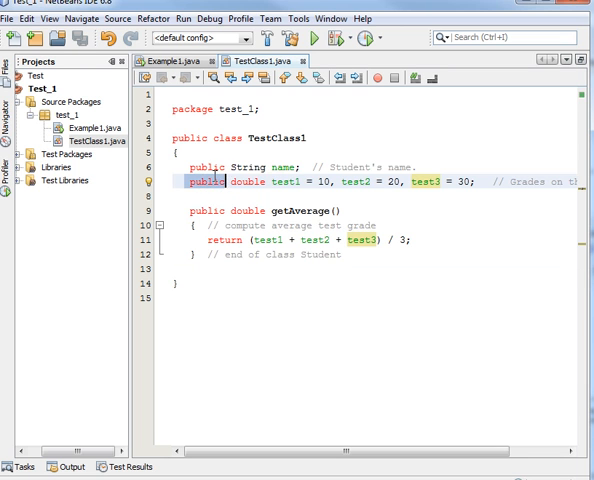
pyautogui.doubleClick(196, 167)
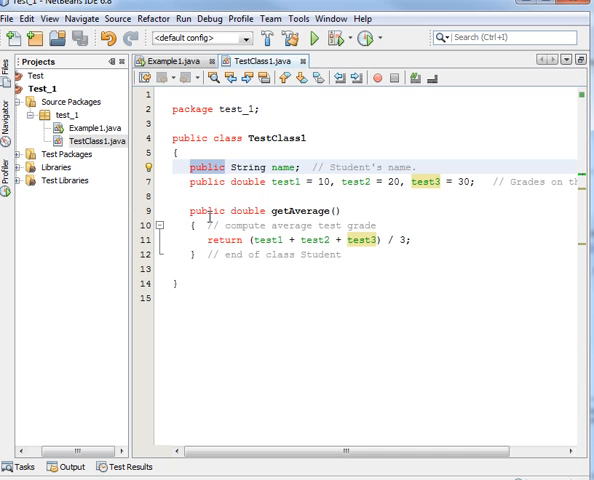
pyautogui.click(160, 61)
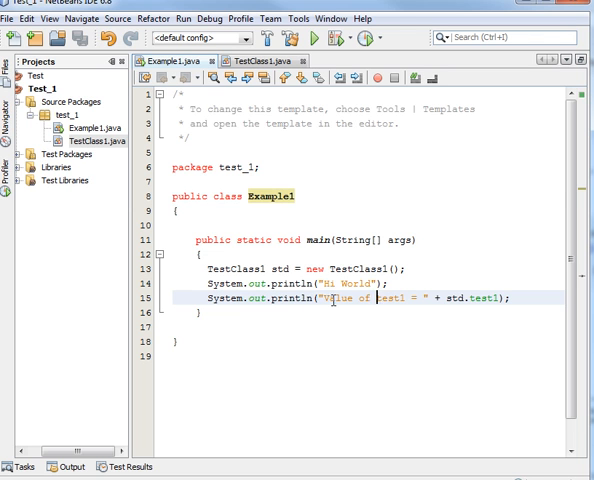
pyautogui.moveTo(325, 298); pyautogui.dragTo(421, 298)
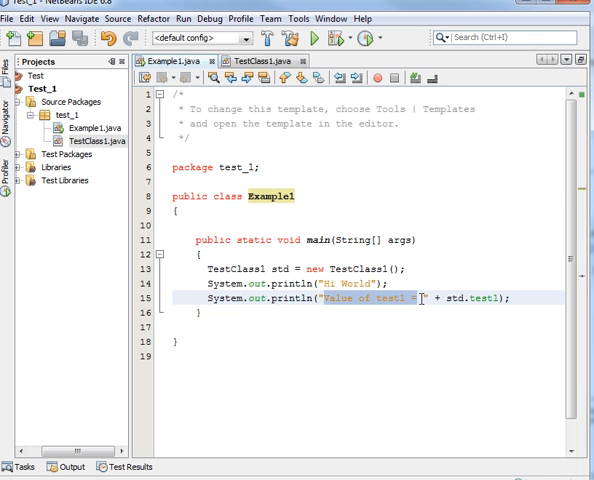
pyautogui.doubleClick(456, 298)
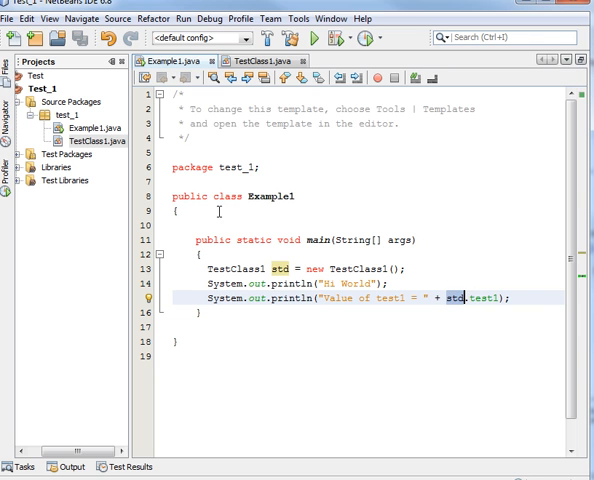
pyautogui.click(280, 269)
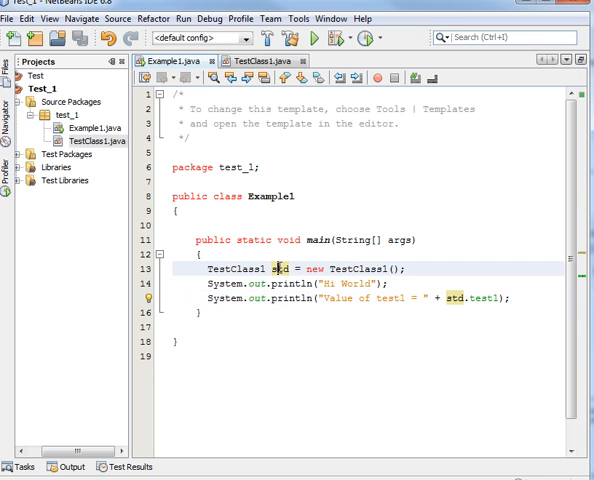
pyautogui.doubleClick(280, 269)
pyautogui.doubleClick(226, 269)
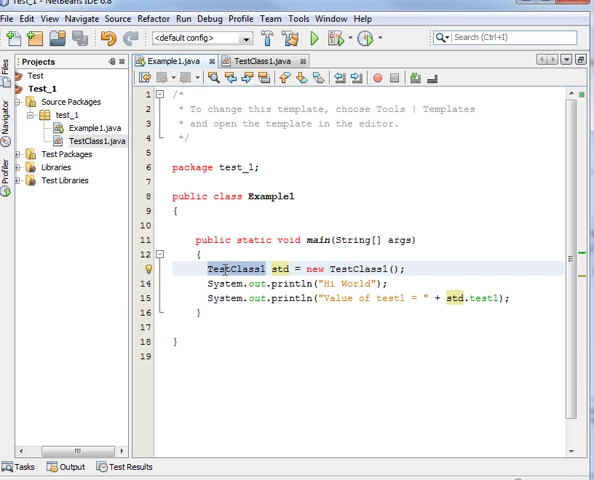
pyautogui.doubleClick(316, 269)
pyautogui.click(379, 269)
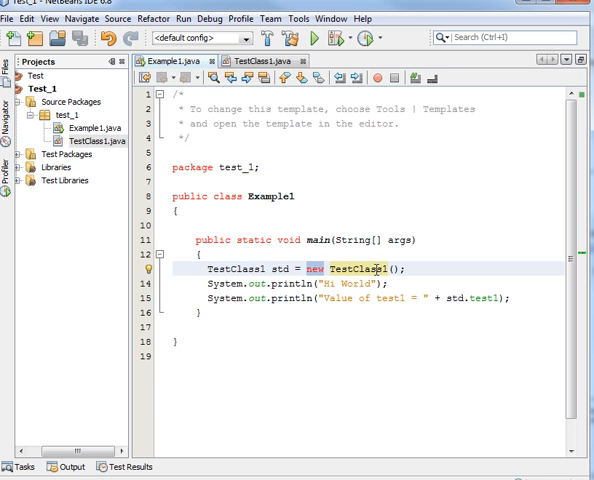
pyautogui.doubleClick(379, 269)
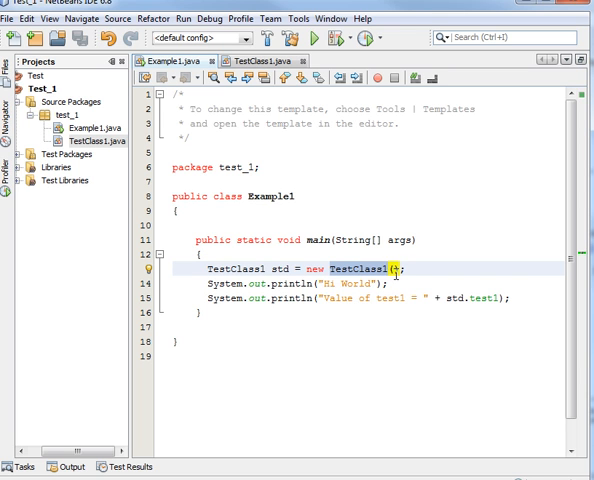
# - In Example1.java, highlight std and TestClass1 on line 13 to review the object declaration
pyautogui.click(268, 61)
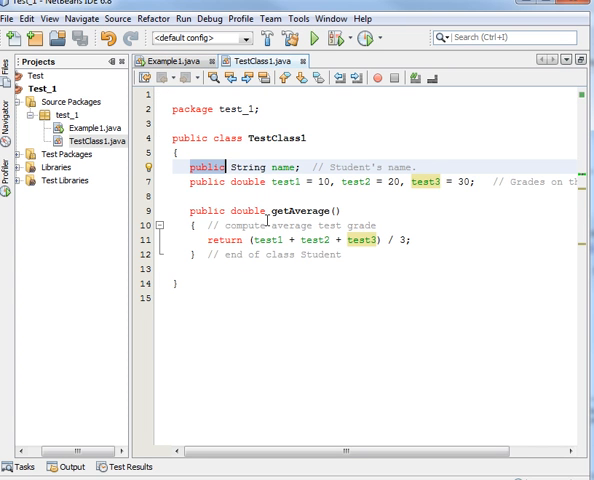
pyautogui.click(178, 62)
pyautogui.doubleClick(281, 269)
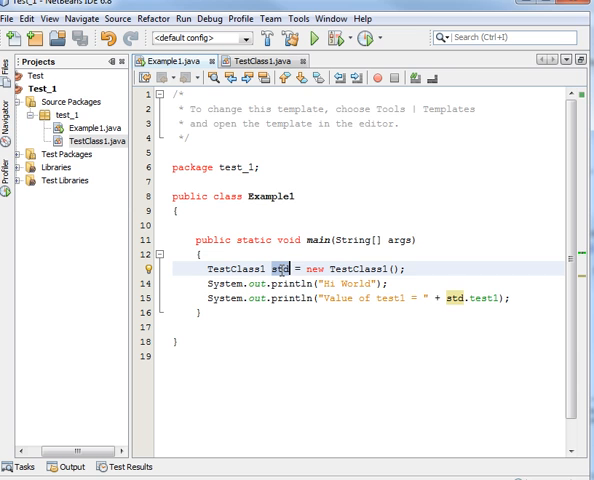
pyautogui.doubleClick(281, 269)
pyautogui.doubleClick(232, 268)
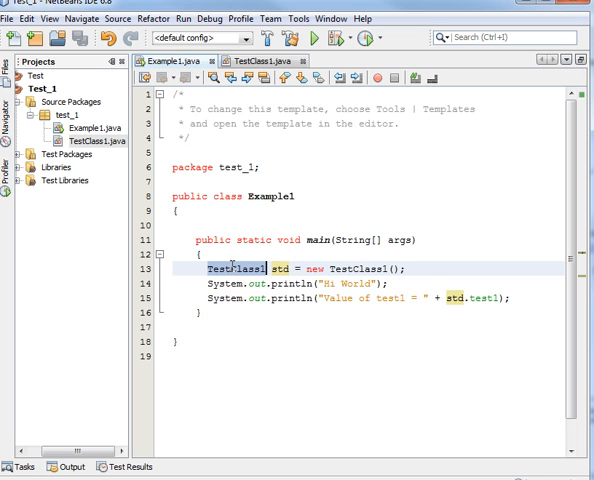
pyautogui.doubleClick(281, 269)
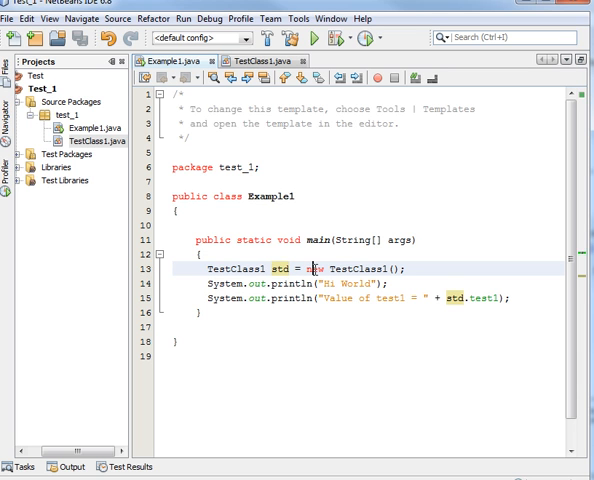
# - Highlight new, TestClass1 and std on line 13 again, then show TestClass1.java with its fields and getAverage
pyautogui.doubleClick(316, 269)
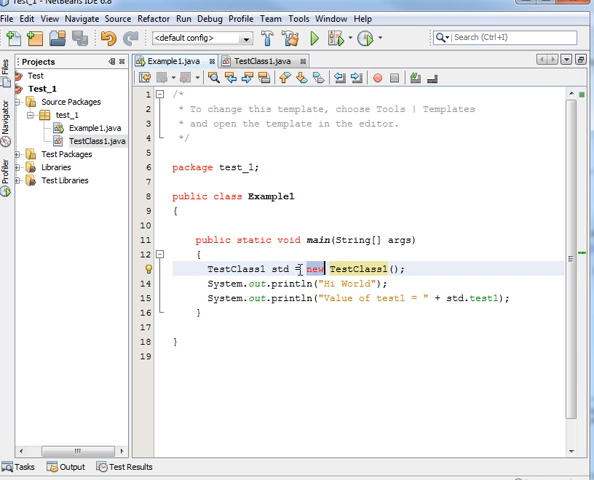
pyautogui.click(280, 269)
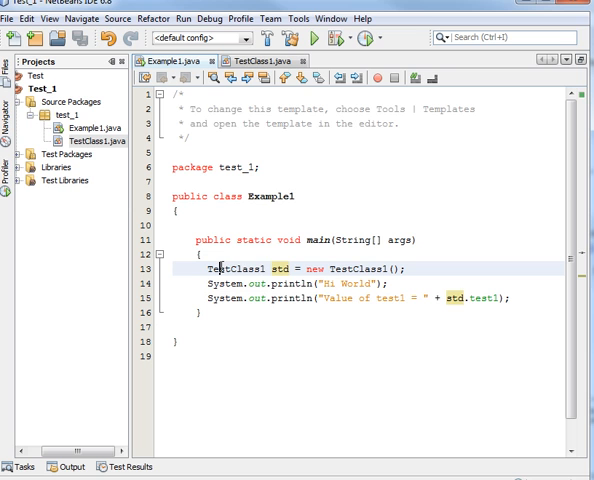
pyautogui.doubleClick(222, 268)
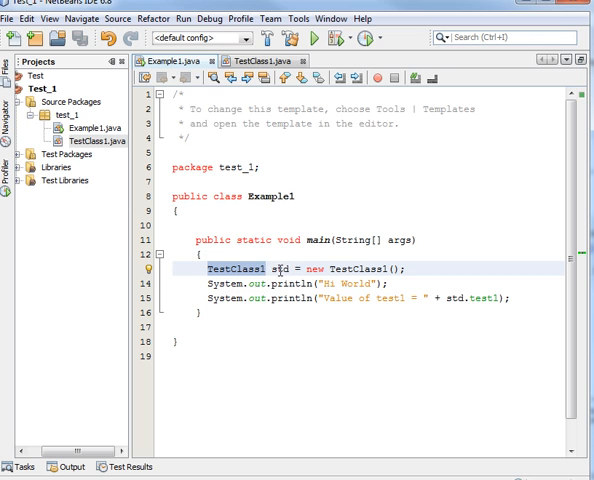
pyautogui.doubleClick(280, 269)
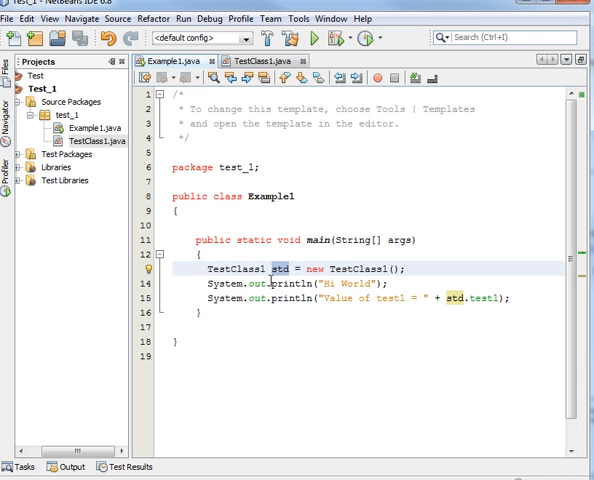
pyautogui.doubleClick(237, 268)
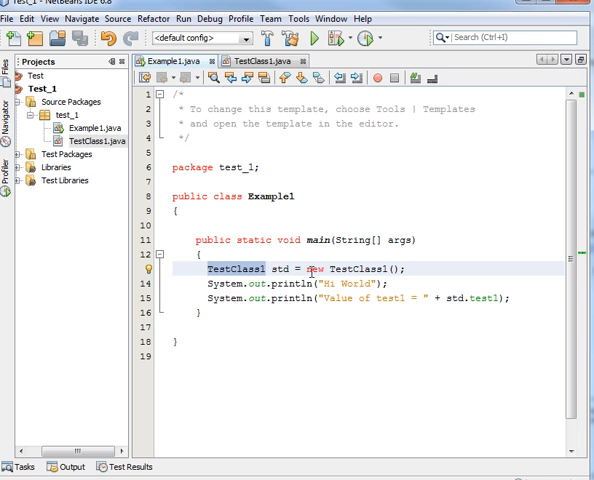
pyautogui.doubleClick(281, 269)
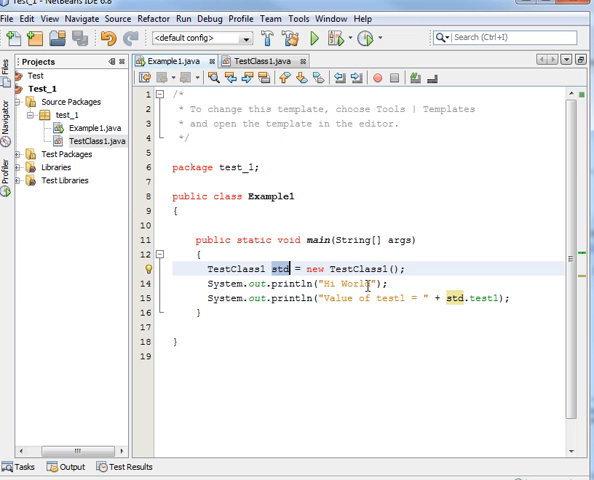
pyautogui.click(263, 61)
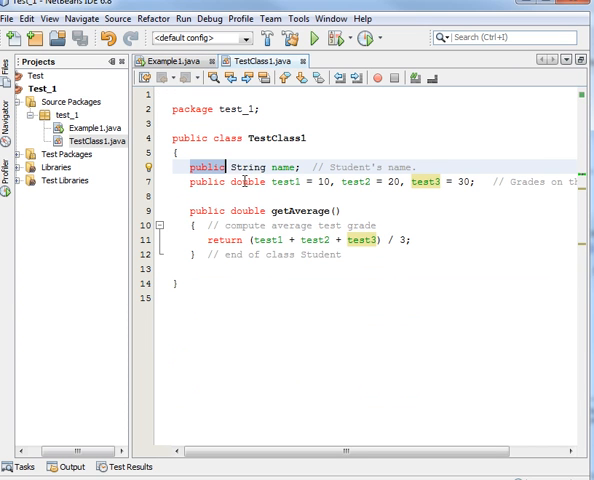
# - Run Example1 via Run File, printing Hi World and Value of test1 = 10.0, then check test1 = 10 in TestClass1
pyautogui.click(172, 61)
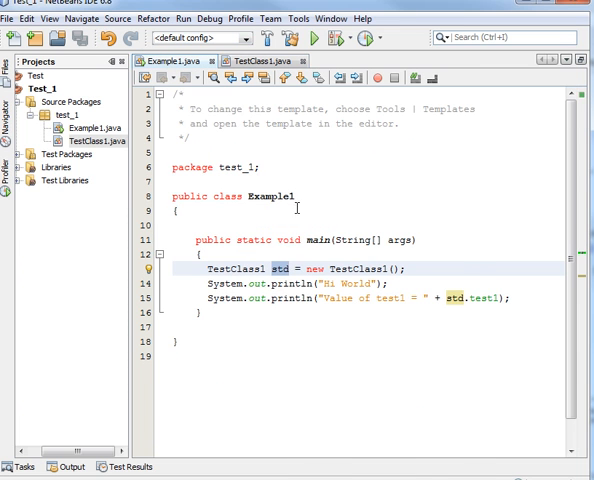
pyautogui.rightClick(297, 210)
pyautogui.click(335, 328)
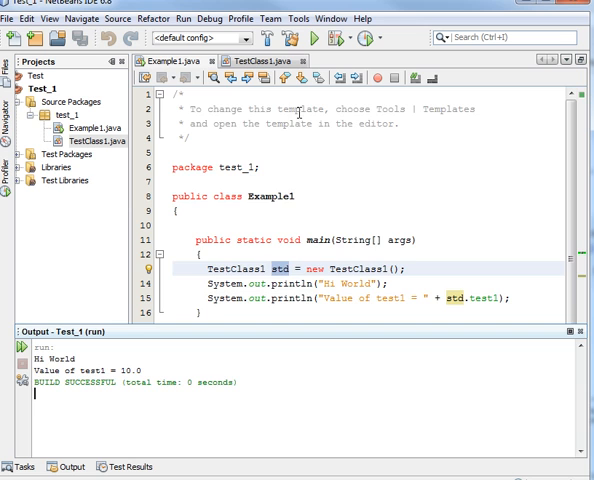
pyautogui.click(269, 64)
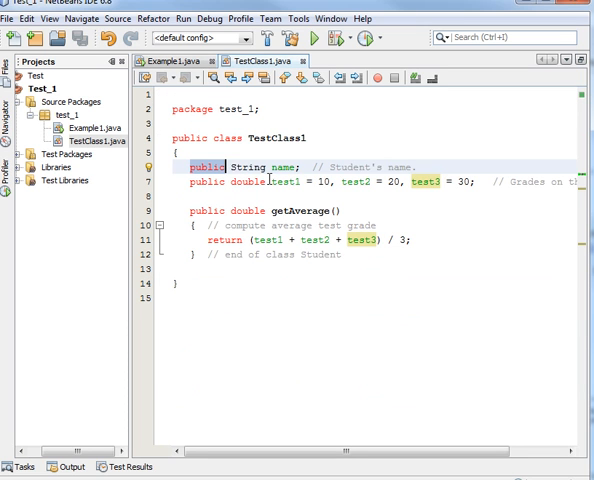
pyautogui.moveTo(270, 182); pyautogui.dragTo(330, 182)
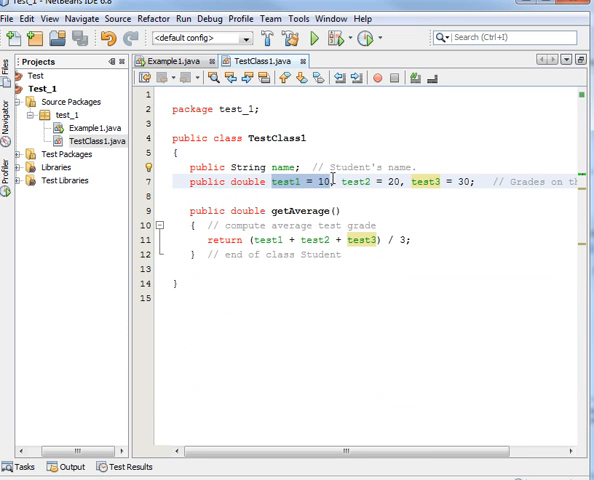
pyautogui.click(174, 61)
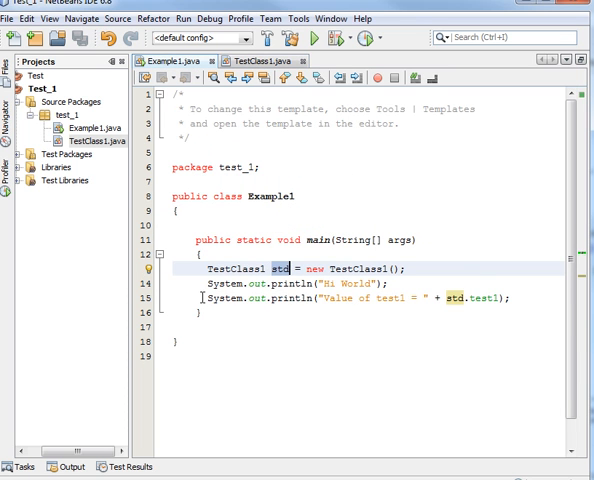
# - Add an empty line after the test1 print statement on line 15 of Example1
pyautogui.moveTo(207, 298); pyautogui.dragTo(503, 298)
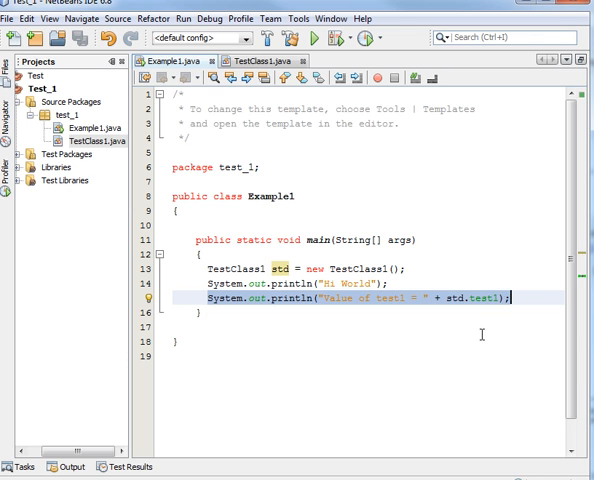
pyautogui.click(525, 298)
pyautogui.press('Return')
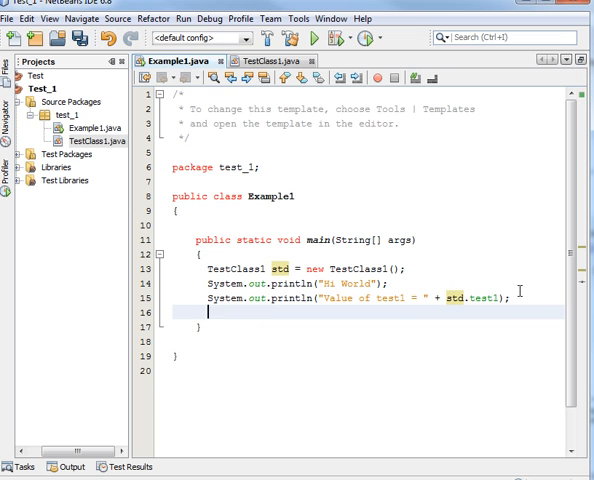
# - Highlight std.test1 on line 15, then show the test1 = 10 field in TestClass1.java
pyautogui.doubleClick(456, 299)
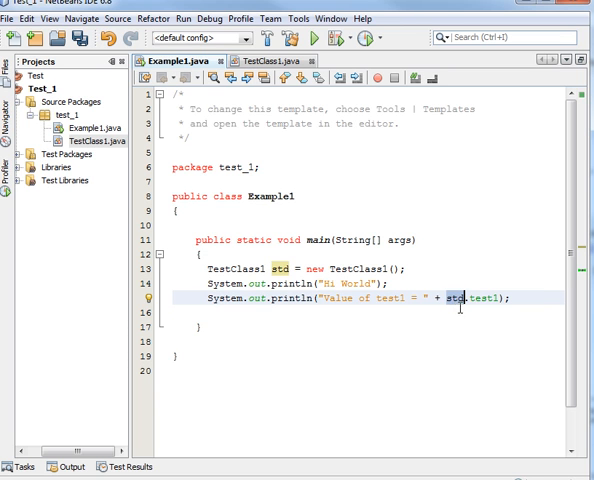
pyautogui.moveTo(492, 298); pyautogui.dragTo(480, 299)
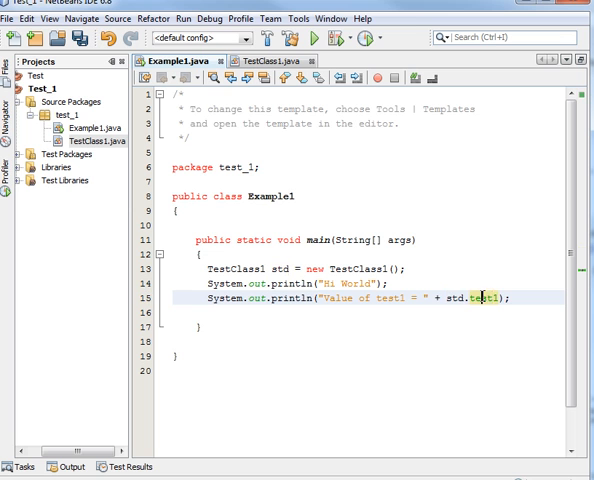
pyautogui.doubleClick(479, 299)
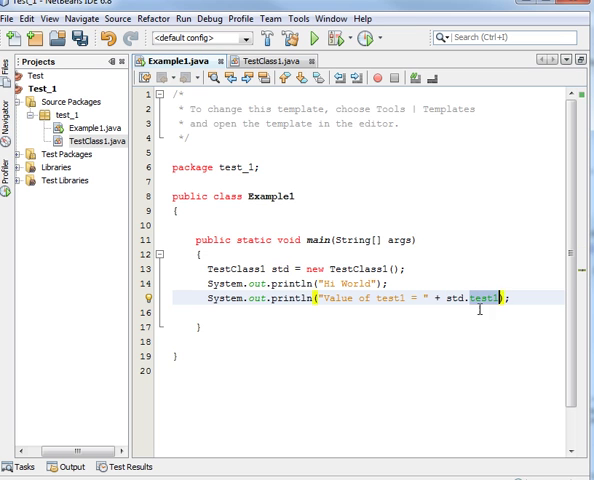
pyautogui.click(448, 299)
pyautogui.moveTo(448, 299); pyautogui.dragTo(497, 299)
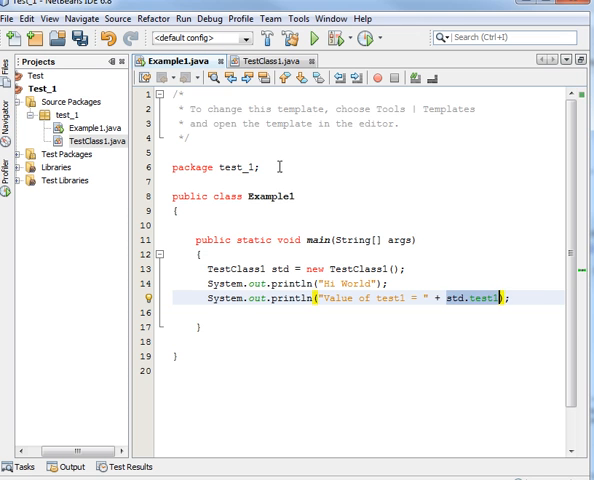
pyautogui.click(265, 61)
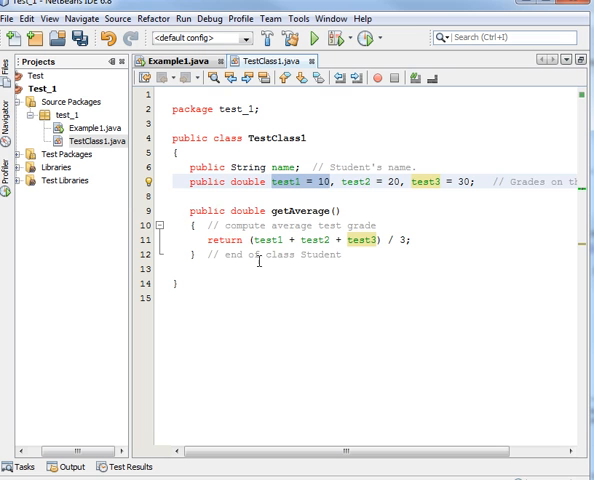
pyautogui.doubleClick(213, 211)
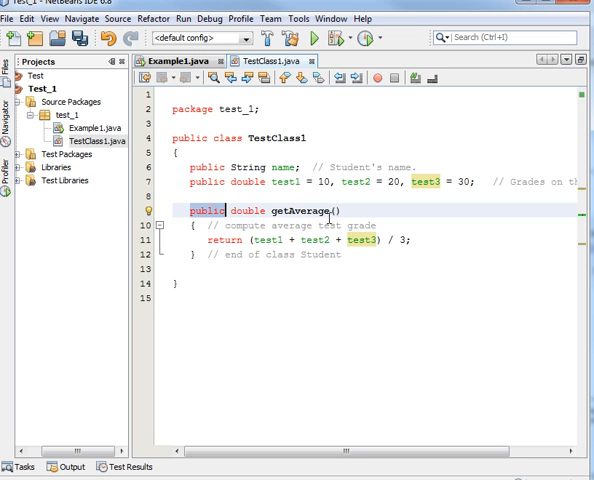
pyautogui.doubleClick(296, 210)
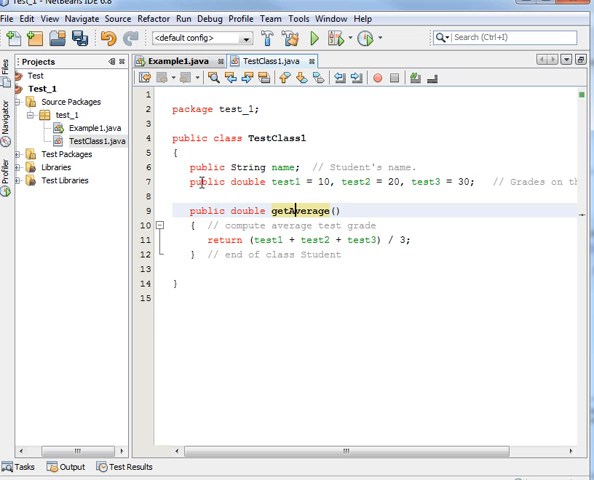
pyautogui.doubleClick(289, 181)
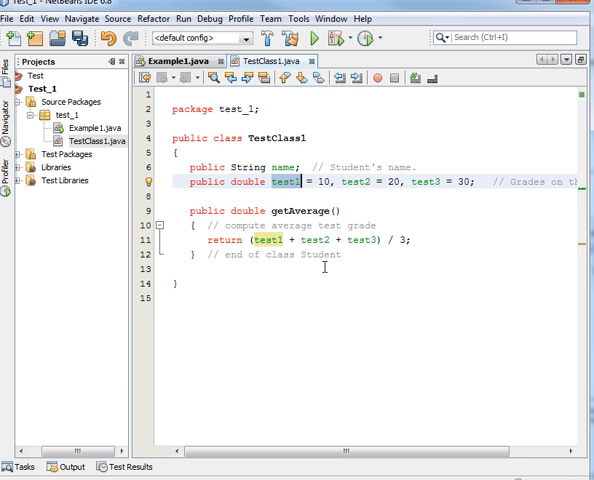
pyautogui.click(261, 182)
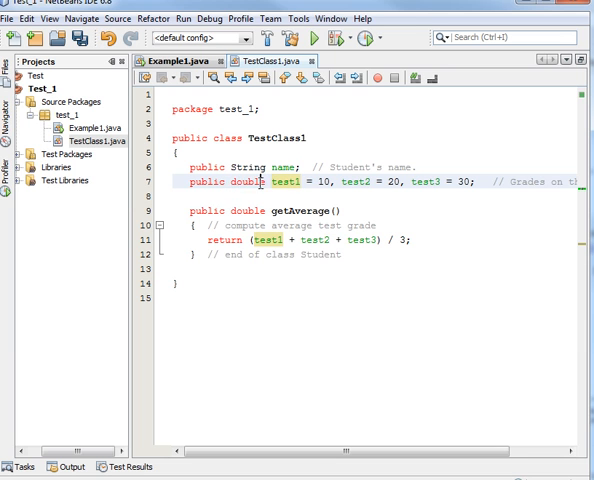
pyautogui.doubleClick(261, 182)
pyautogui.click(330, 182)
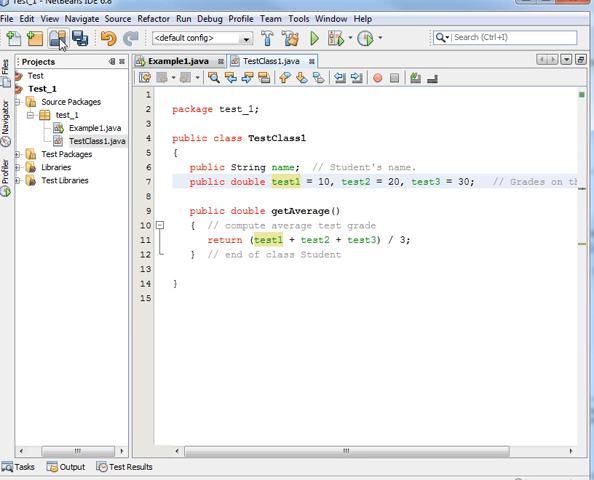
# - Paste the test1 println onto line 16 and change its label text to "Average is = "
pyautogui.click(178, 61)
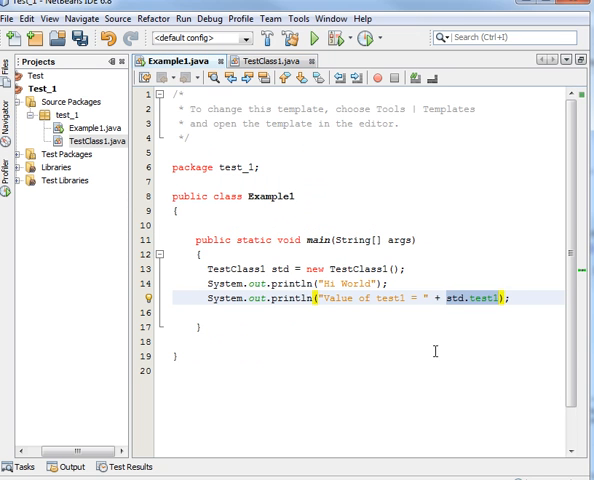
pyautogui.click(212, 312)
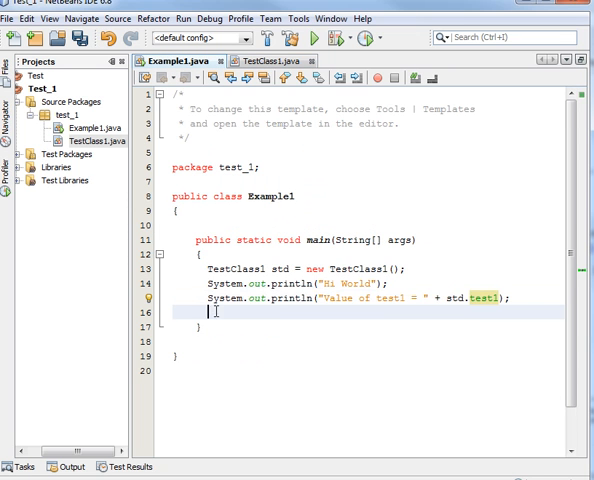
pyautogui.write('System.out.println("Value of test1 = " + std.test1);')
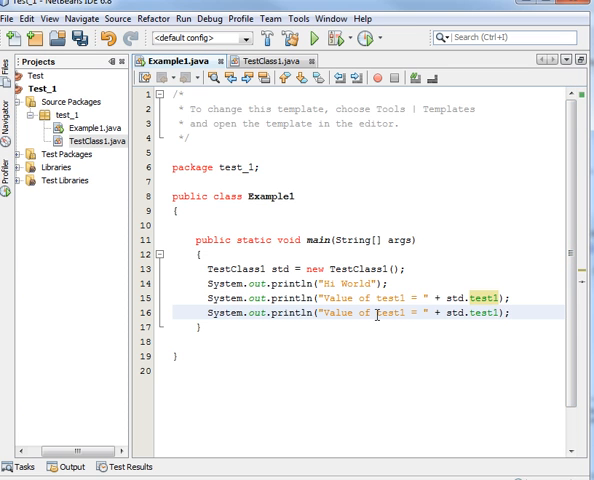
pyautogui.click(407, 312)
pyautogui.moveTo(407, 312); pyautogui.dragTo(331, 314)
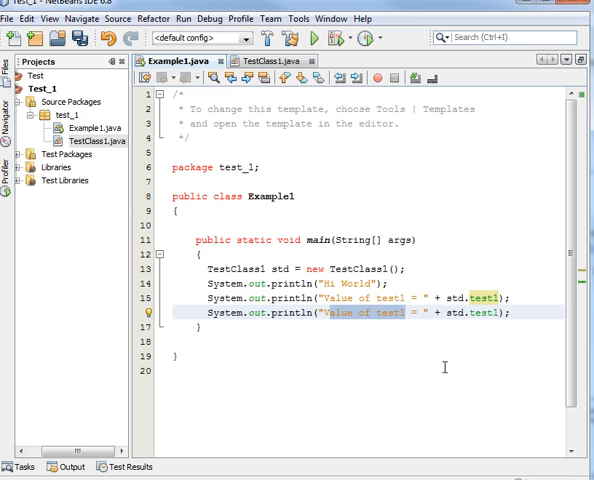
pyautogui.write('VAver')
pyautogui.press('BackSpace')
pyautogui.press('BackSpace')
pyautogui.press('BackSpace')
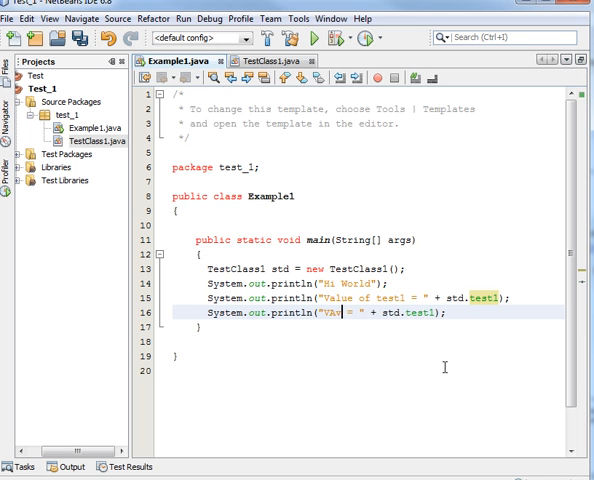
pyautogui.press('BackSpace')
pyautogui.press('BackSpace')
pyautogui.write('Avera')
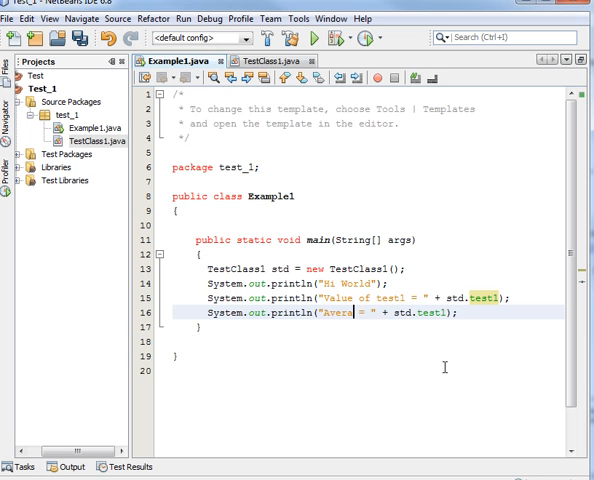
pyautogui.write('ge')
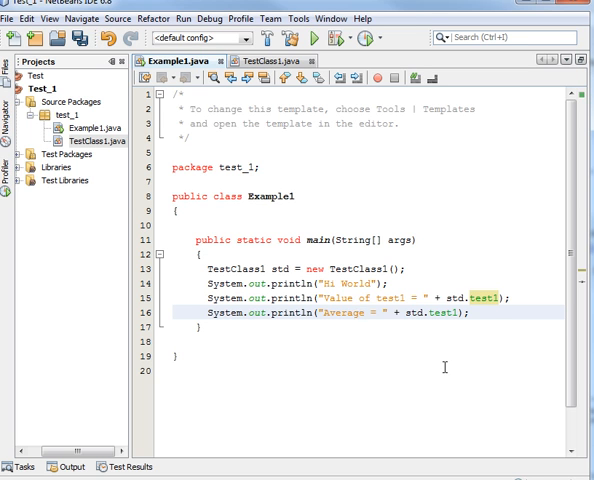
pyautogui.write(' is')
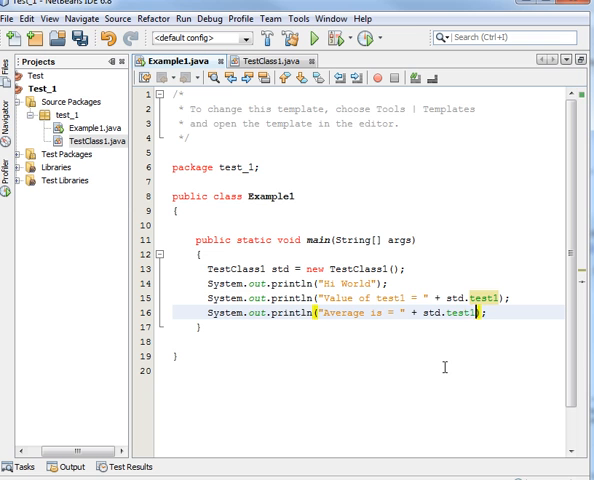
# - Replace the test1 reference on line 16 with std.getAverage() chosen from code completion
pyautogui.press('BackSpace')
pyautogui.press('BackSpace')
pyautogui.press('BackSpace')
pyautogui.press('BackSpace')
pyautogui.press('BackSpace')
pyautogui.press('BackSpace')
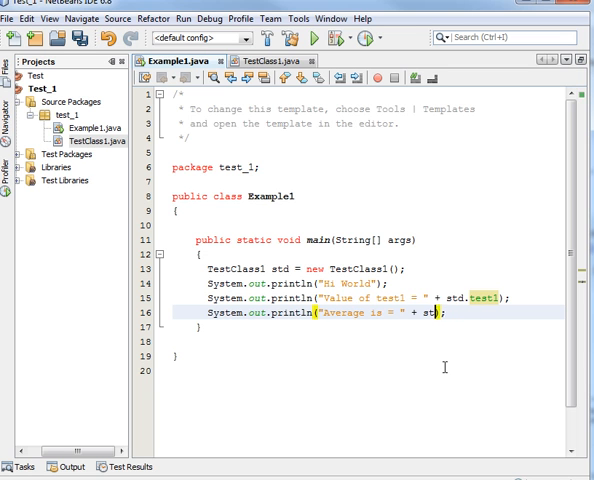
pyautogui.press('BackSpace')
pyautogui.press('BackSpace')
pyautogui.press('BackSpace')
pyautogui.write('st')
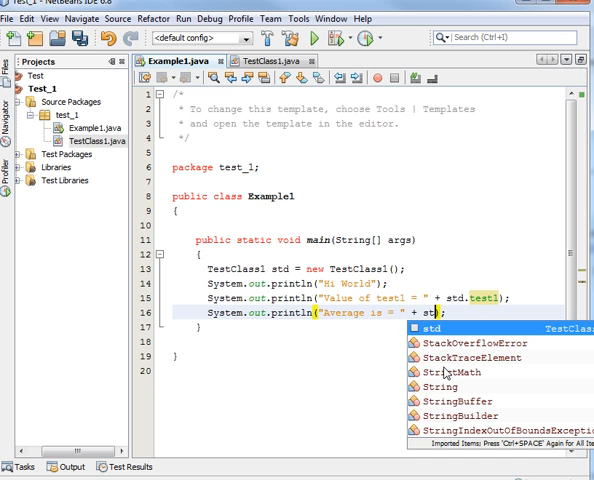
pyautogui.write('d')
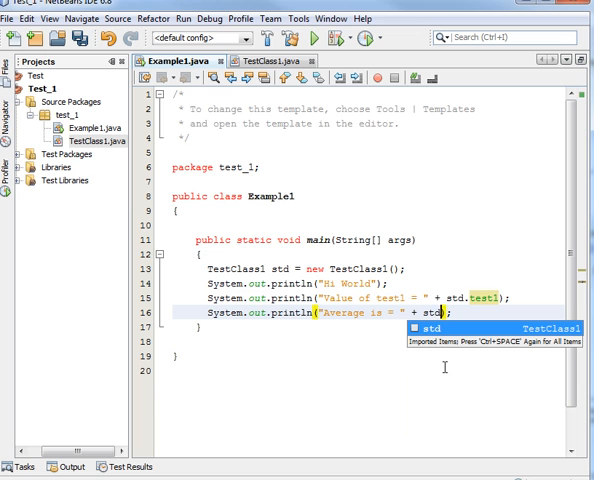
pyautogui.write('.')
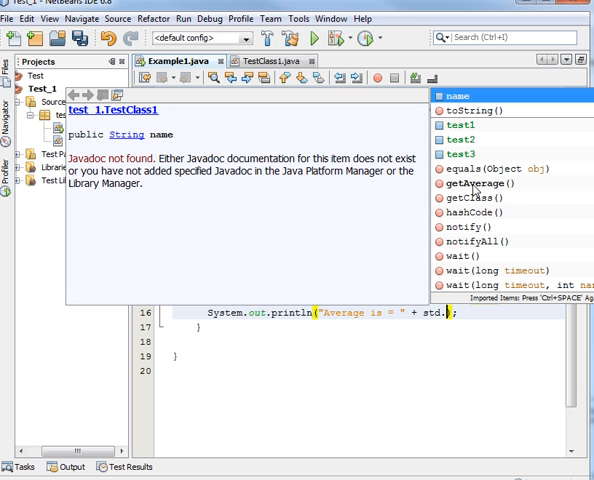
pyautogui.doubleClick(476, 184)
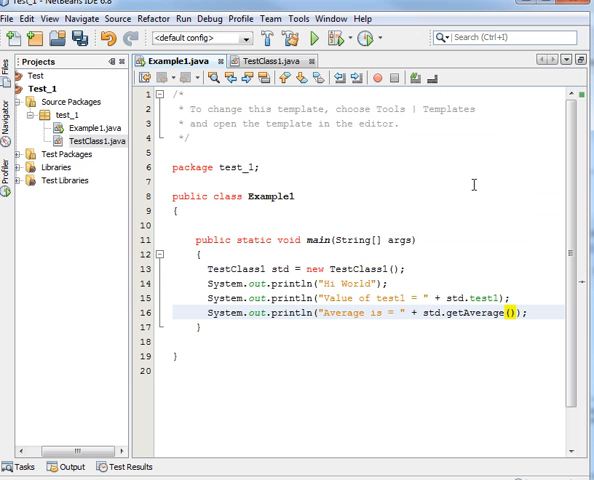
pyautogui.click(270, 61)
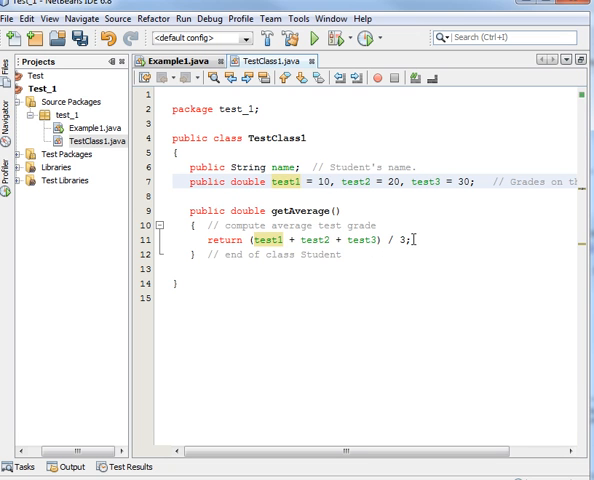
# - Run Example1 via Run File, printing Hi World, Value of test1 = 10.0 and Average is = 20.0
pyautogui.click(175, 61)
pyautogui.click(298, 227)
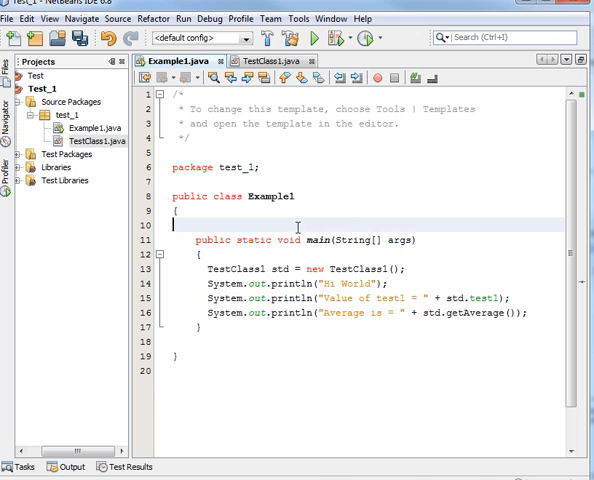
pyautogui.rightClick(298, 227)
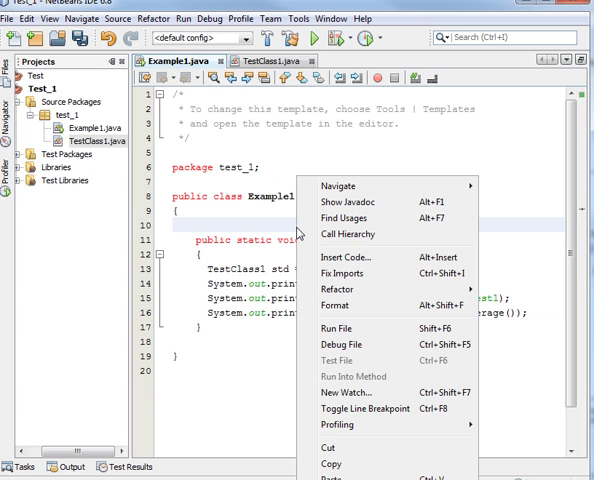
pyautogui.click(342, 328)
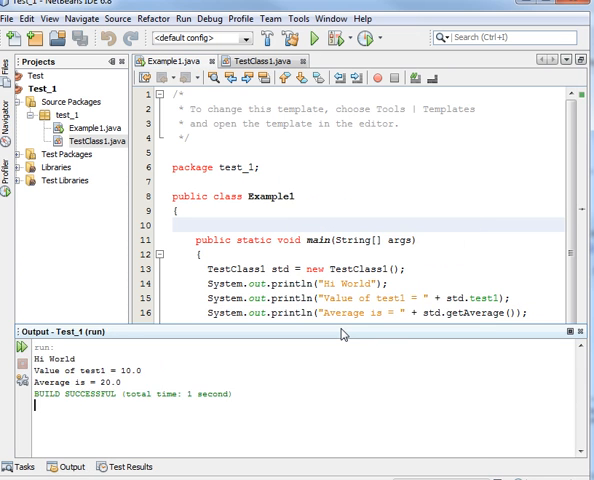
pyautogui.click(176, 358)
pyautogui.scroll(-1, 319, 275)
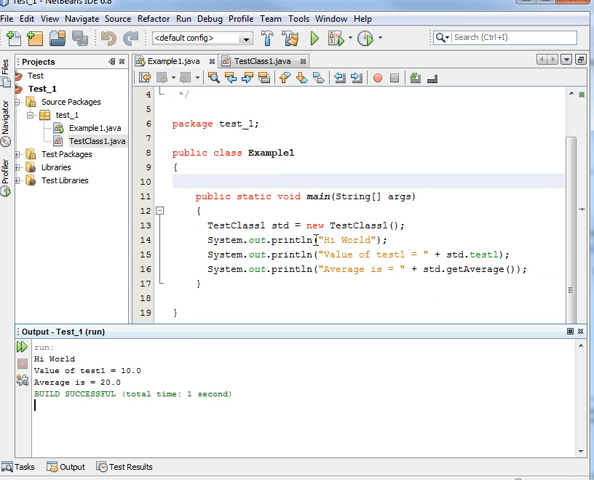
# - Run Example1 again with the same output, then review TestClass1.java and return to Example1
pyautogui.doubleClick(323, 241)
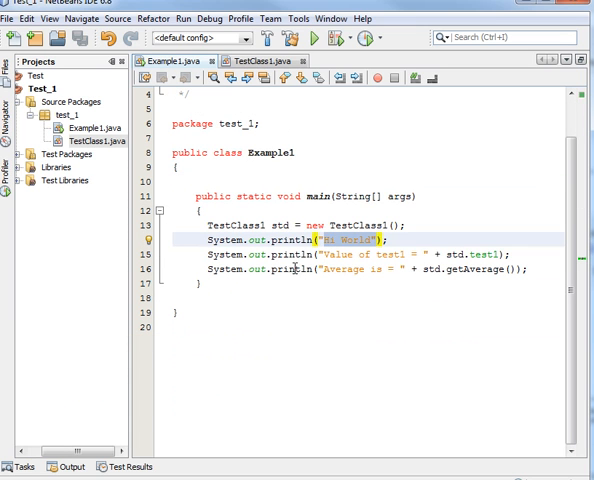
pyautogui.rightClick(270, 290)
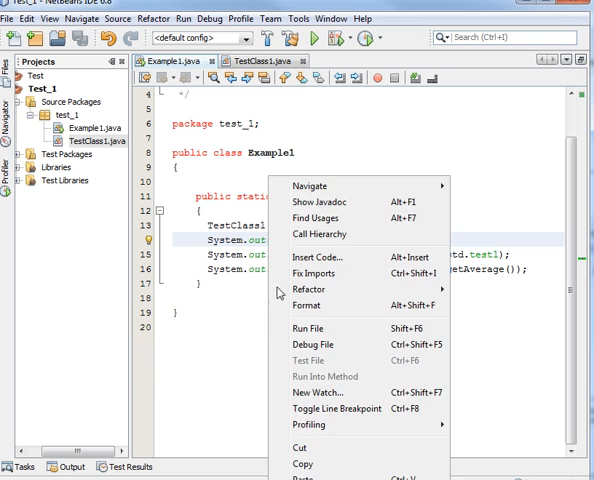
pyautogui.click(307, 328)
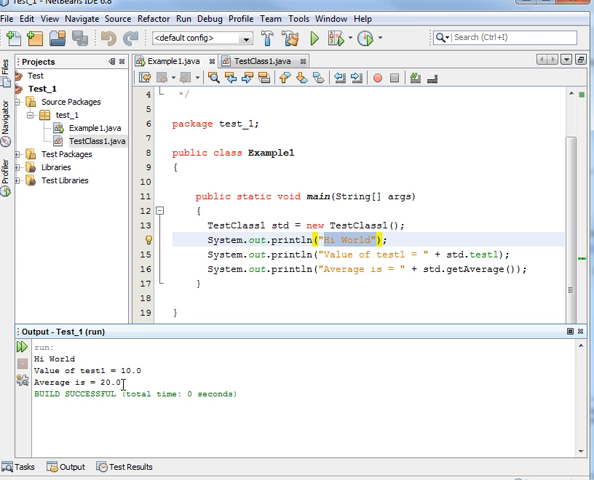
pyautogui.click(262, 61)
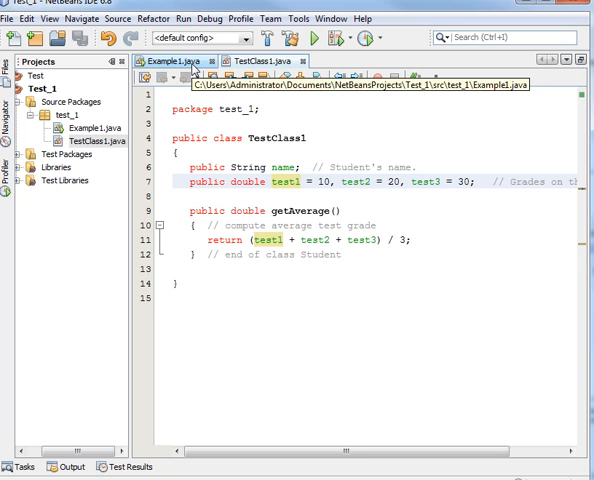
pyautogui.click(175, 61)
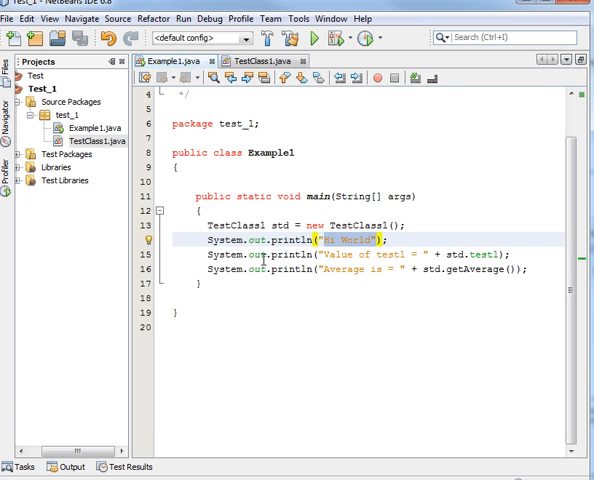